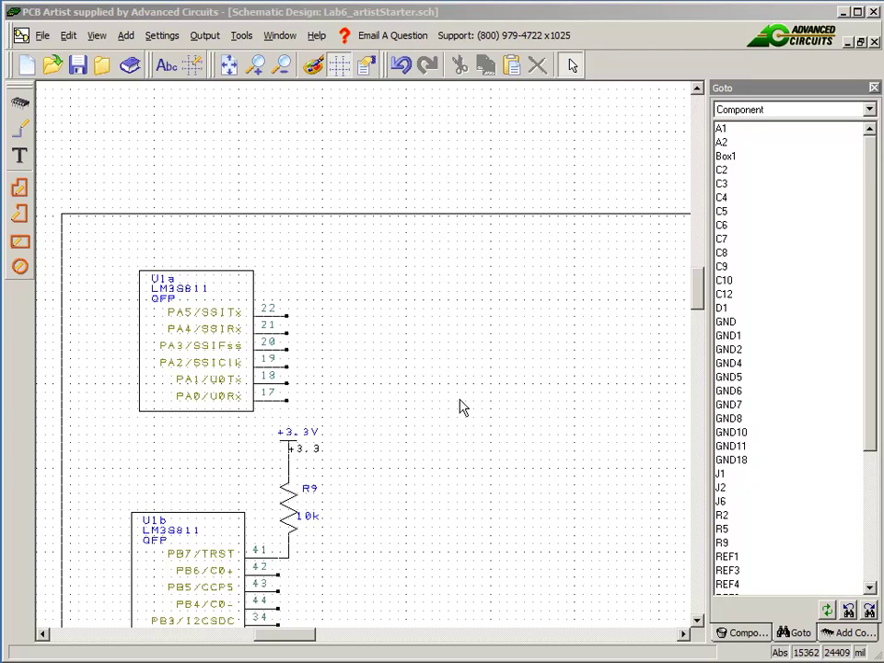
View the Lab6_artistStarter.pcb board design and return to the Lab6_artistStarter.sch schematic
left_click(313, 19)
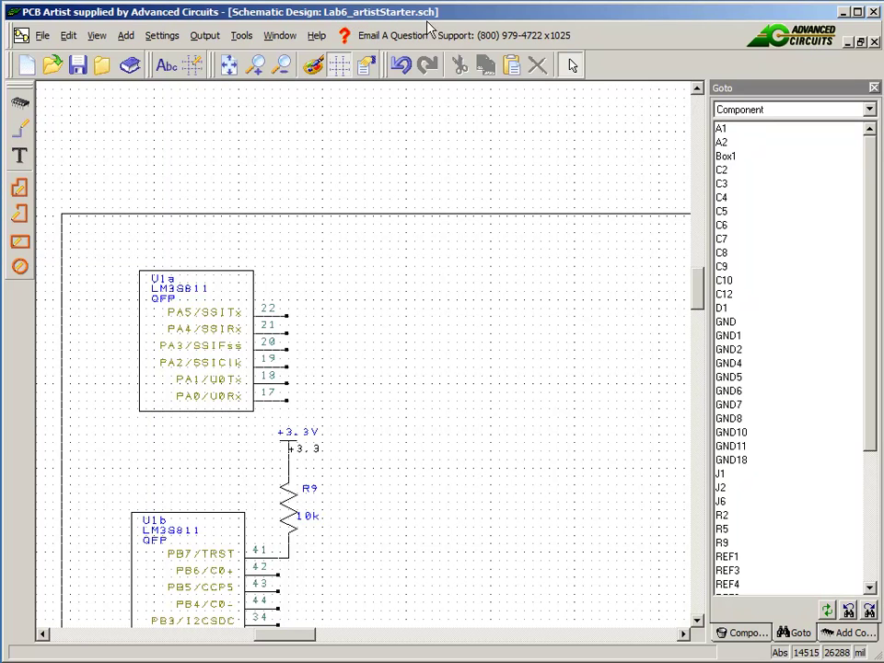
left_click(287, 35)
left_click(339, 197)
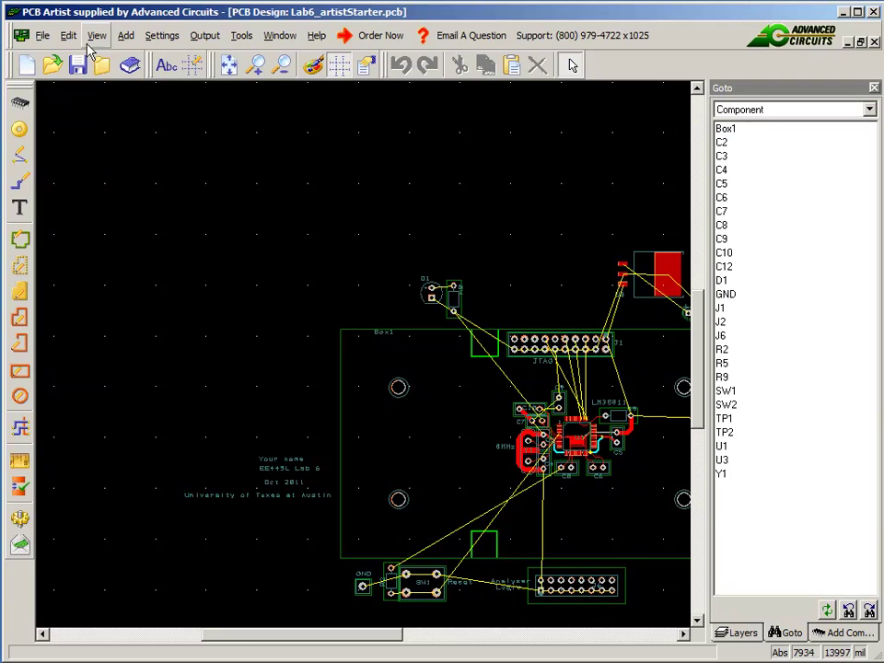
left_click(279, 36)
left_click(324, 177)
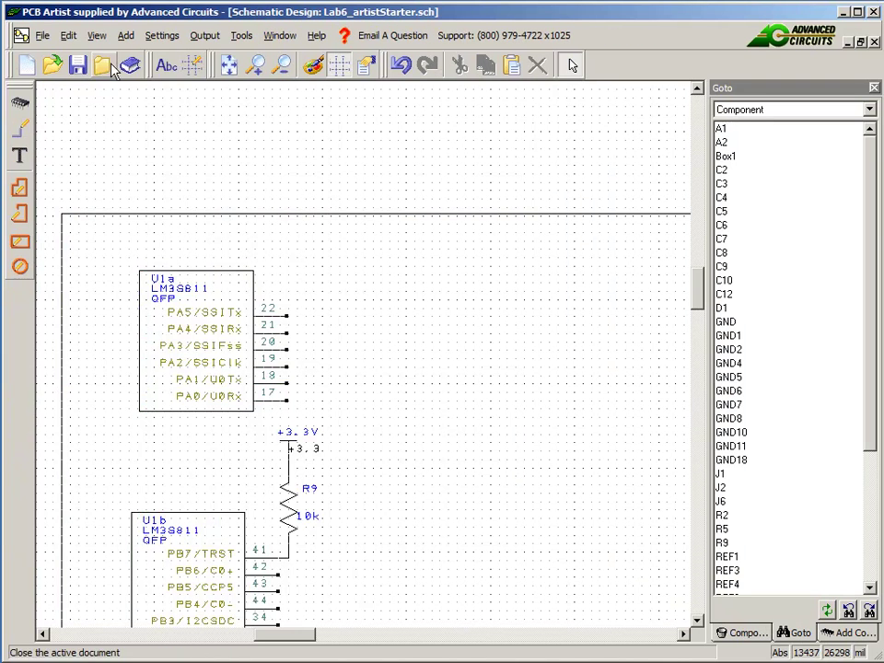
Open the recently used schematic Lab5_Solution.sch
left_click(43, 37)
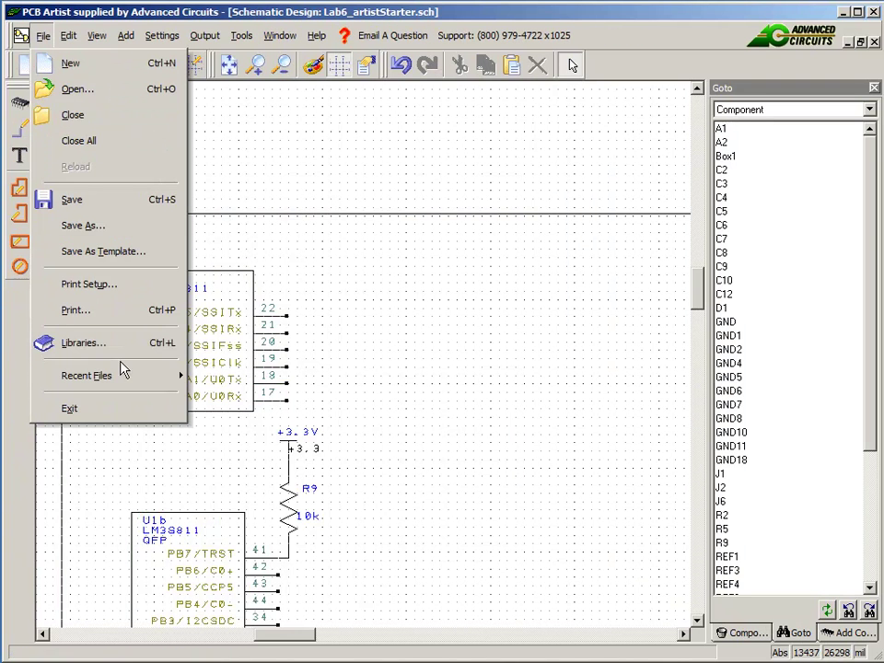
mouse_move(122, 375)
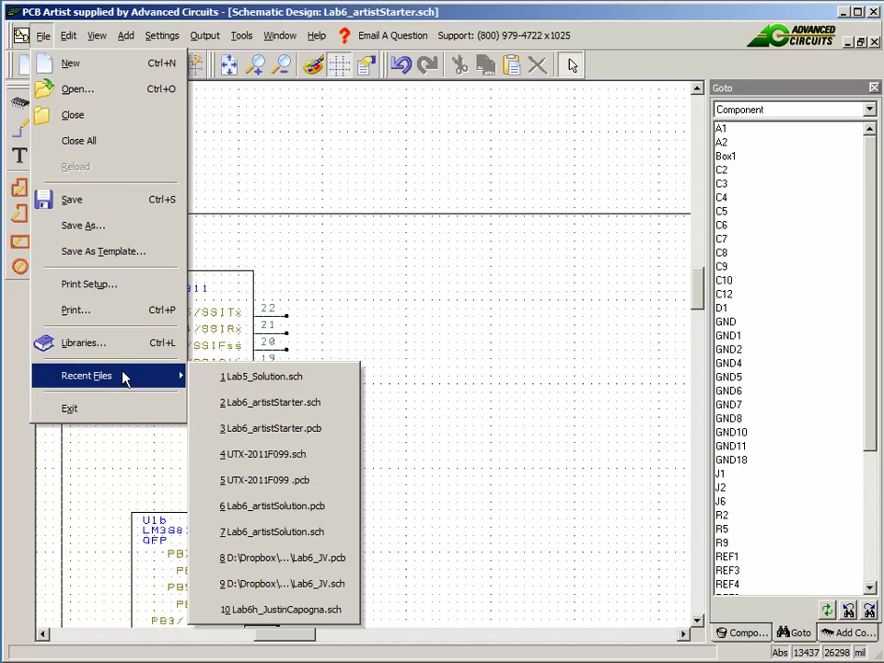
left_click(247, 377)
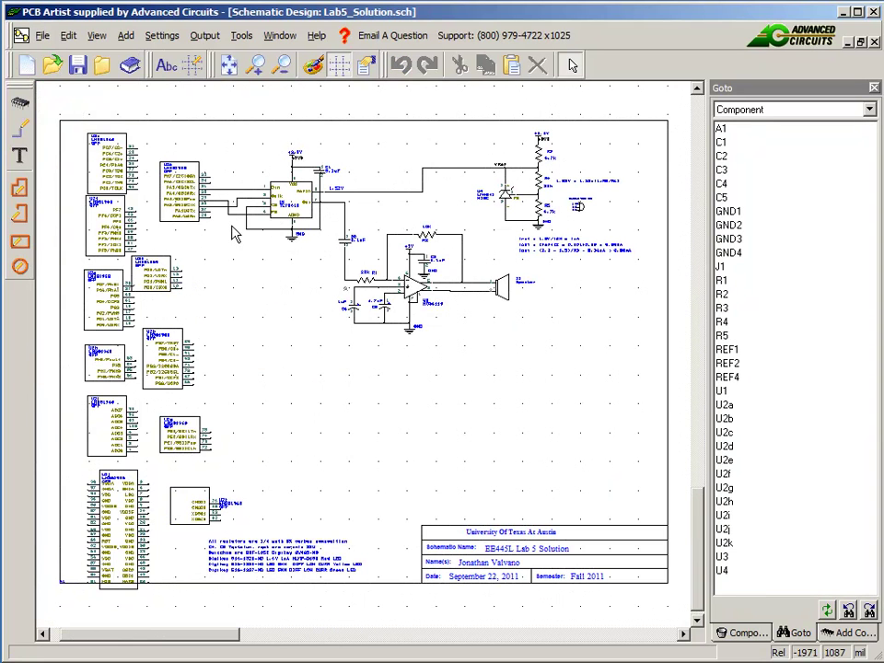
Delete the wires linking the microcontroller to the TLV5616 DAC and copy the whole DAC, amplifier, speaker and voltage reference circuit
left_click(237, 226)
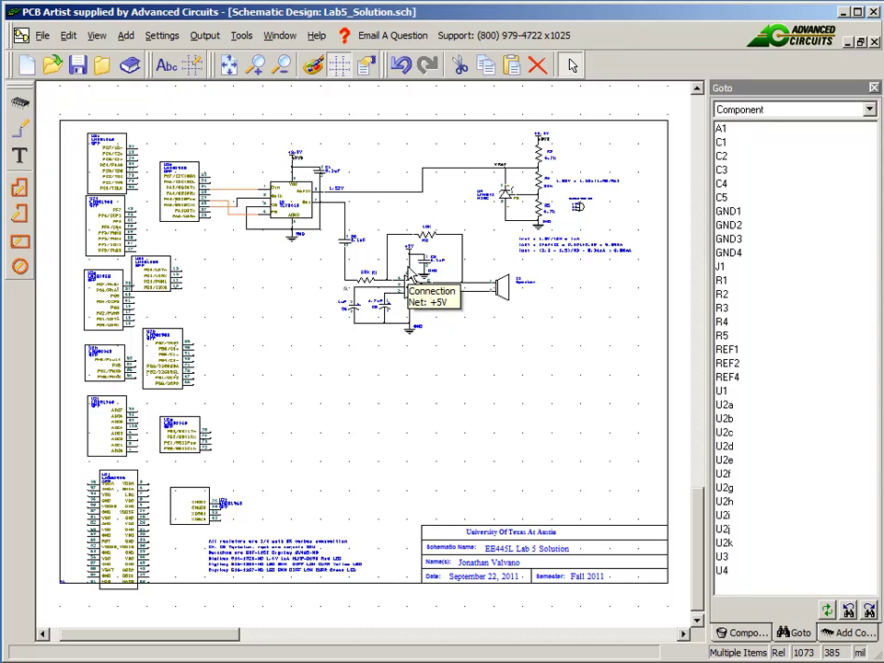
key("Escape")
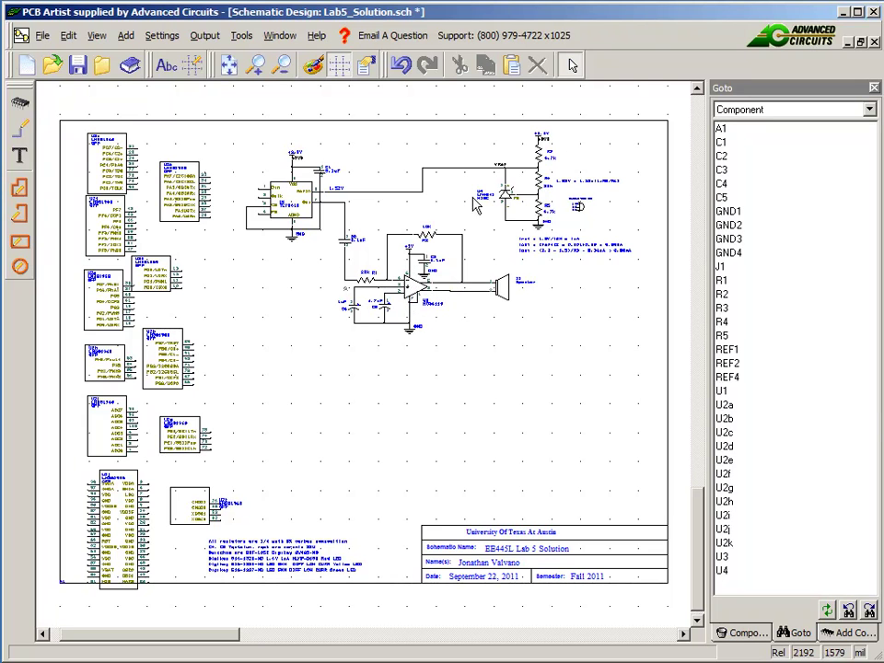
left_click_drag(628, 356, 232, 142)
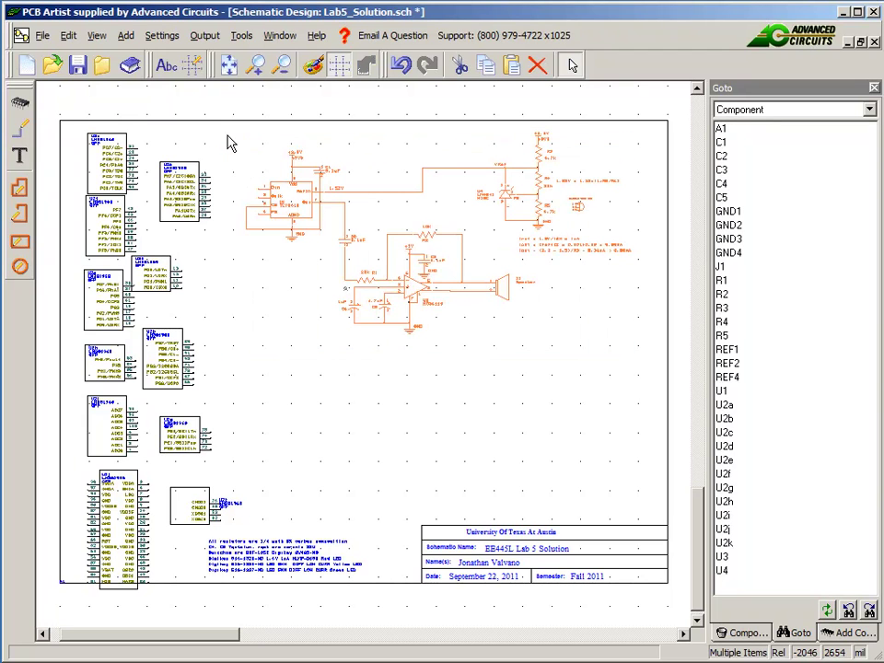
Paste the copied circuit into Lab6_artistStarter.sch beside the U1a and U1b blocks, merging the duplicate nets with the existing ones
left_click(280, 36)
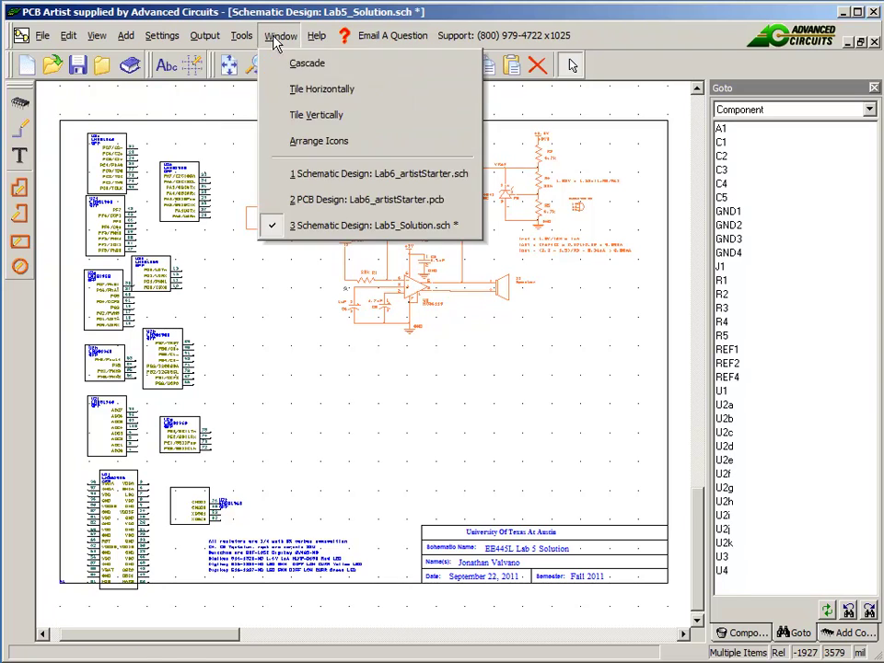
left_click(326, 174)
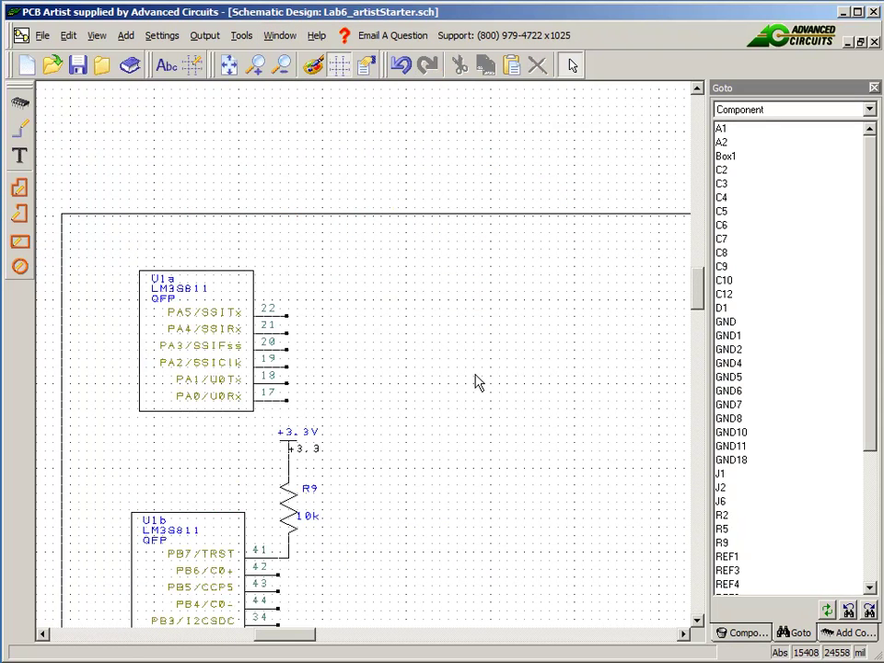
scroll(424, 373, "down", 2)
key("ctrl+v")
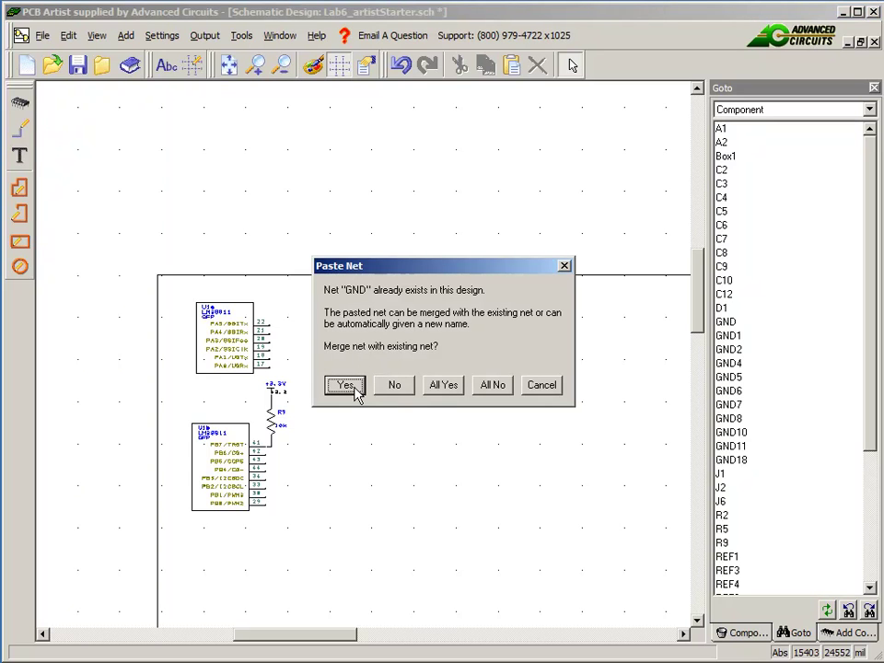
left_click(354, 391)
left_click(355, 392)
left_click(355, 392)
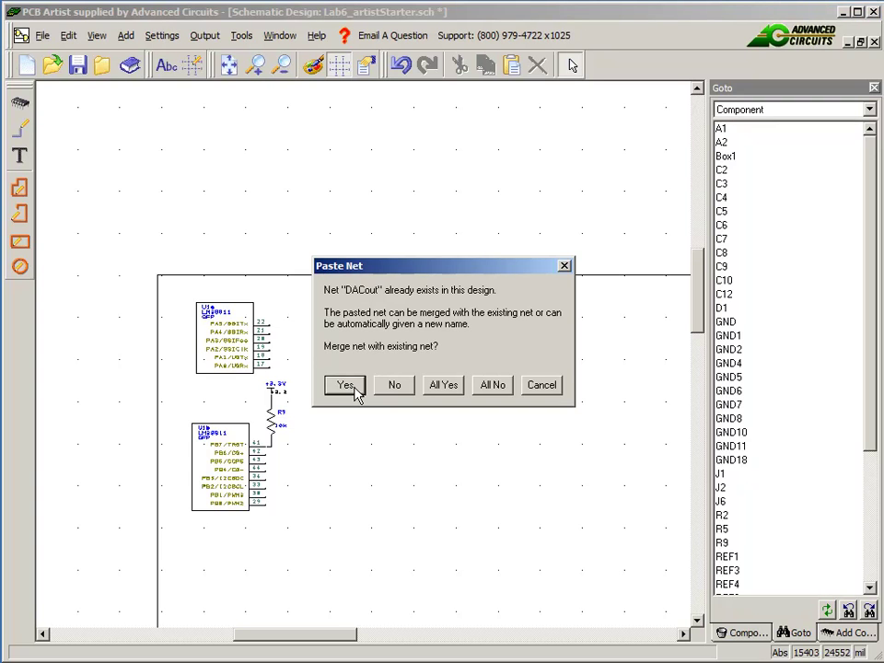
left_click(354, 391)
left_click(354, 391)
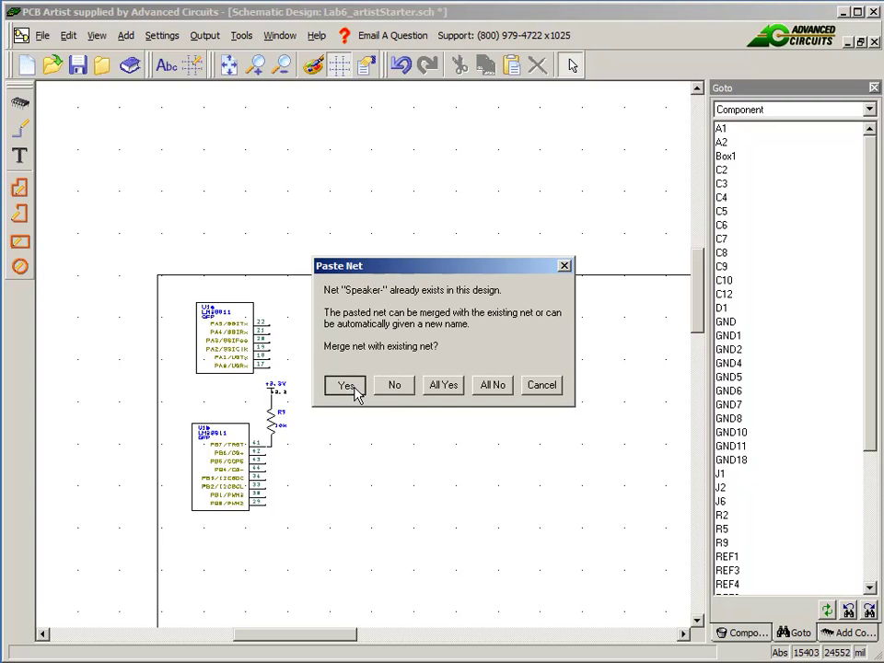
left_click(354, 392)
left_click(354, 391)
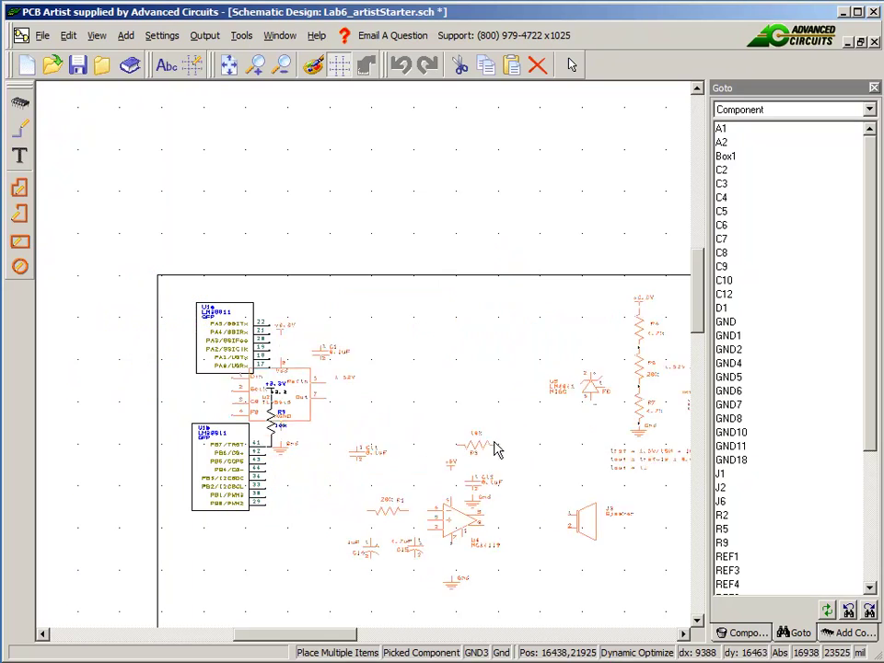
left_click(577, 439)
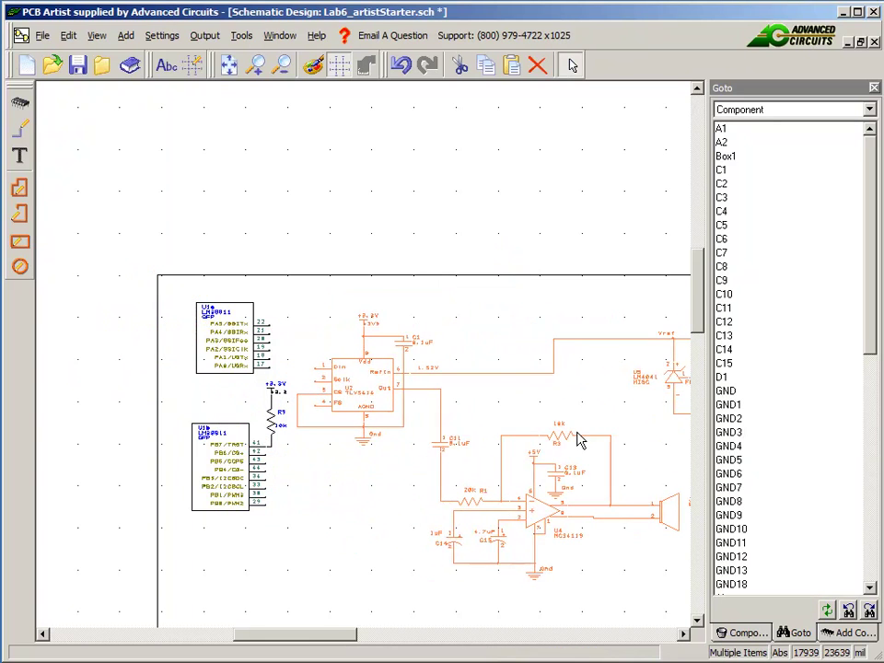
scroll(578, 440, "up", 1)
scroll(366, 361, "down", 1)
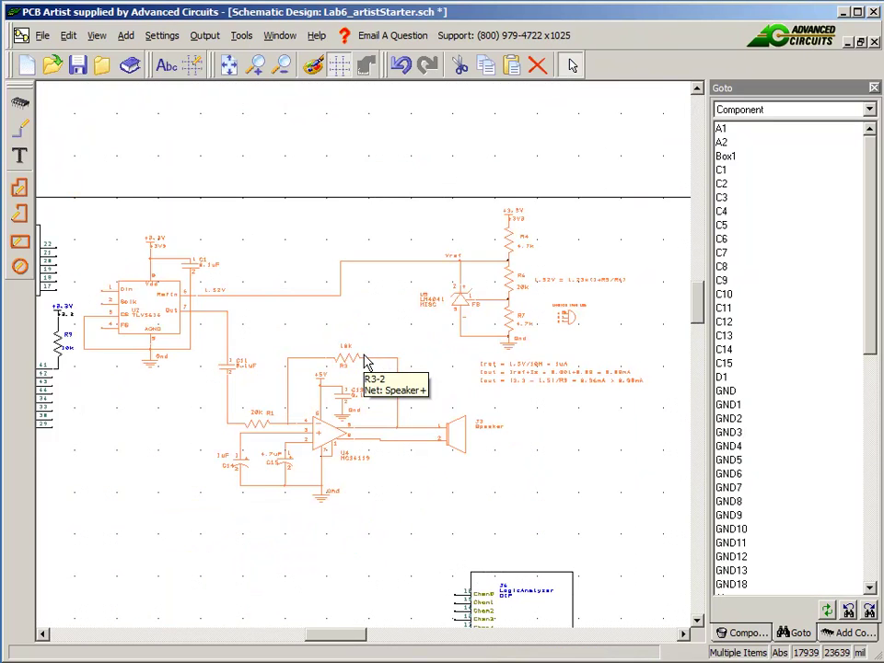
scroll(366, 361, "up", 1)
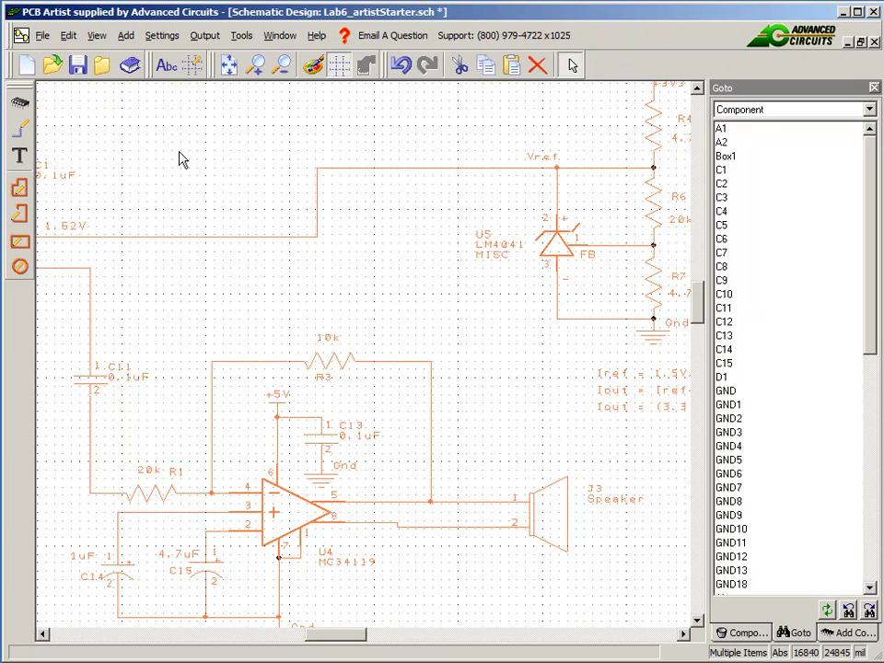
Save the schematic as a new file, replacing "artistStarter" in the name with the author's surname after "Lab6_"
left_click(42, 35)
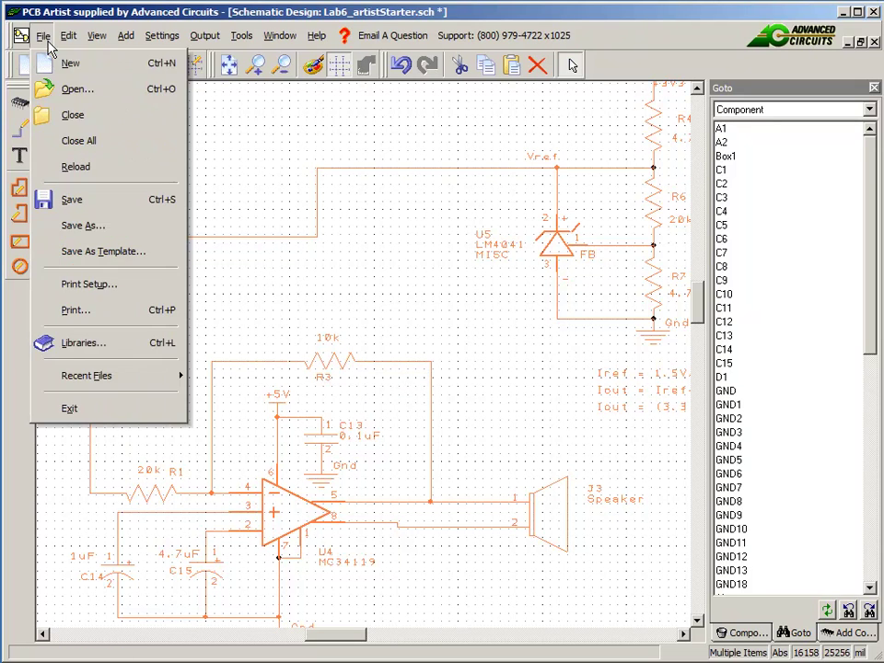
left_click(75, 225)
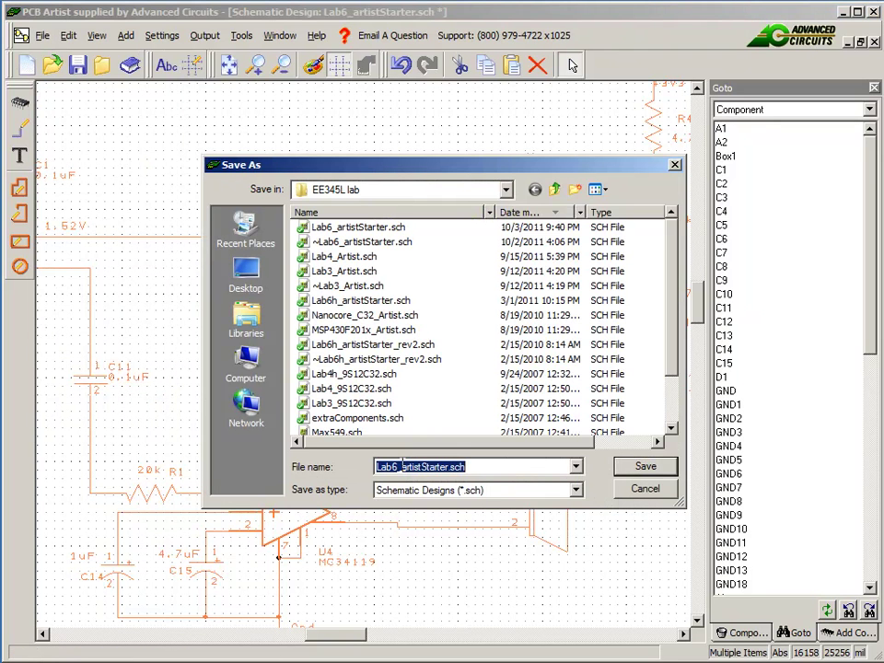
left_click_drag(399, 467, 450, 465)
type("vAL")
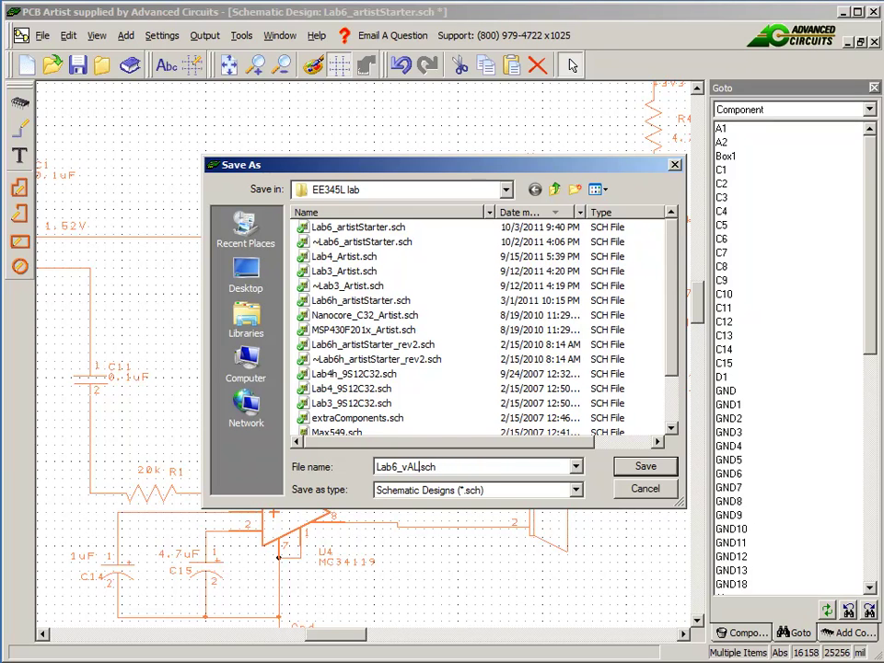
type("Valvano")
left_click(644, 467)
Save the Lab6_artistStarter.pcb board design as a new file, using the author's surname after "Lab6_" to match the schematic
left_click(281, 37)
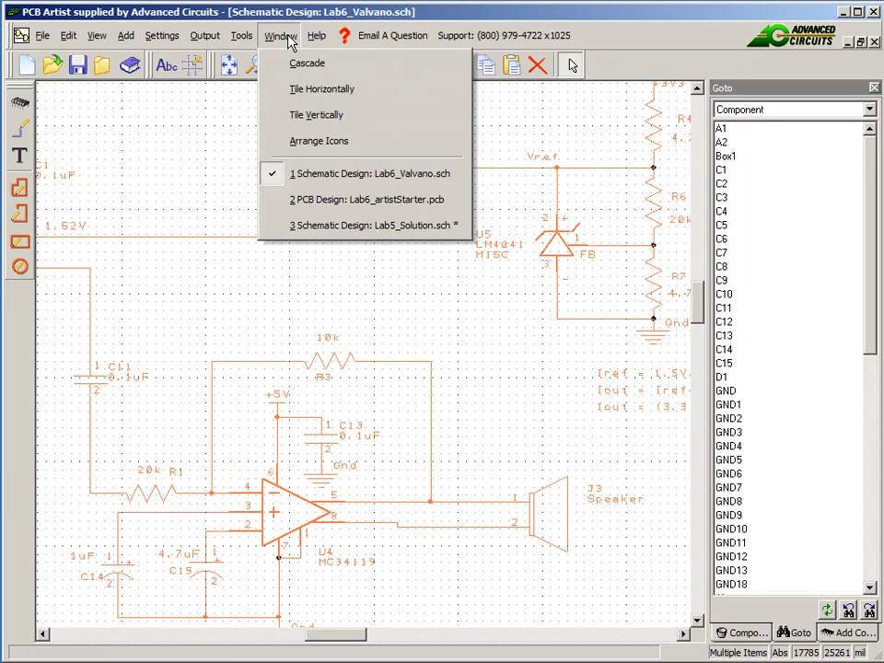
left_click(333, 201)
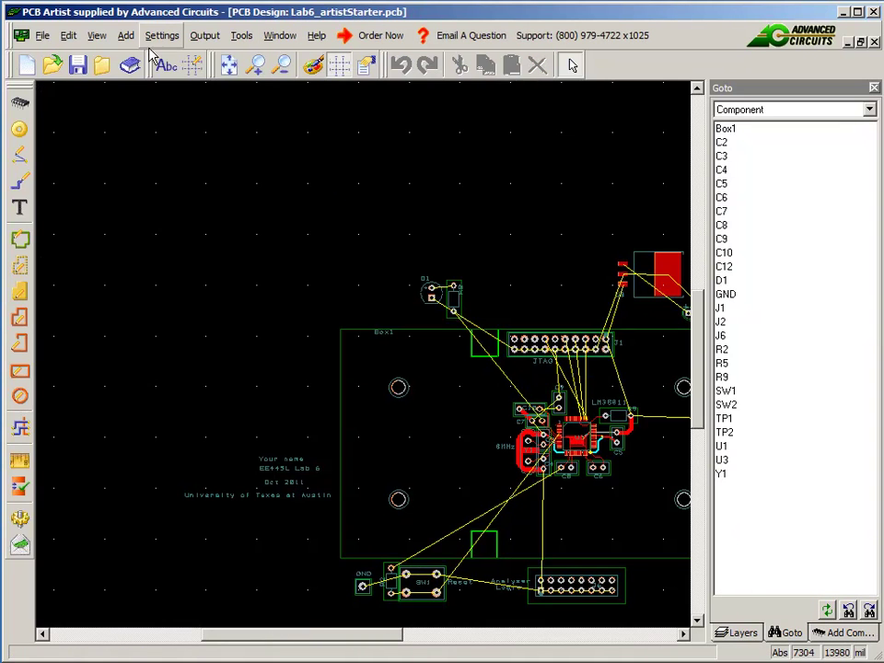
left_click(42, 35)
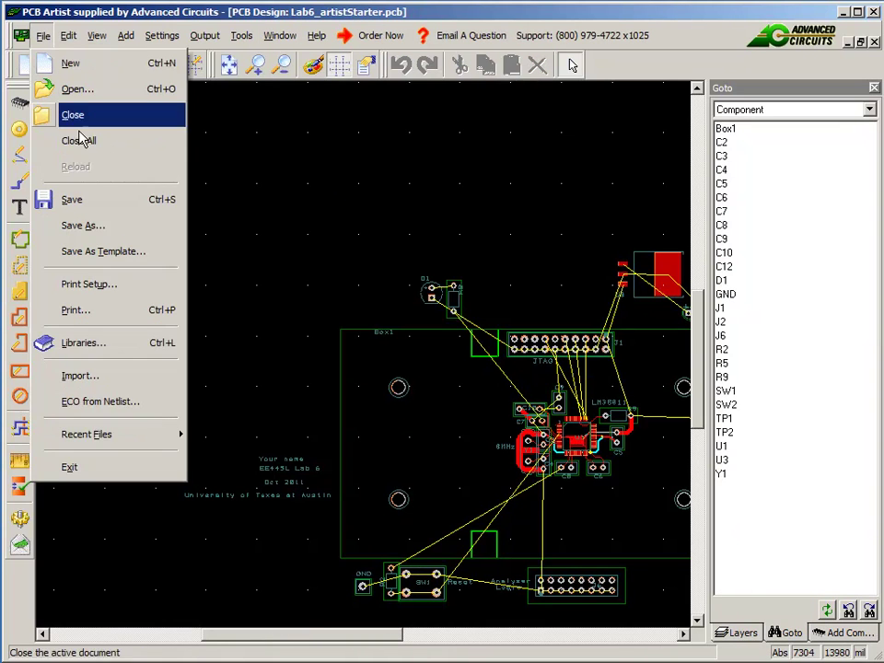
left_click(78, 226)
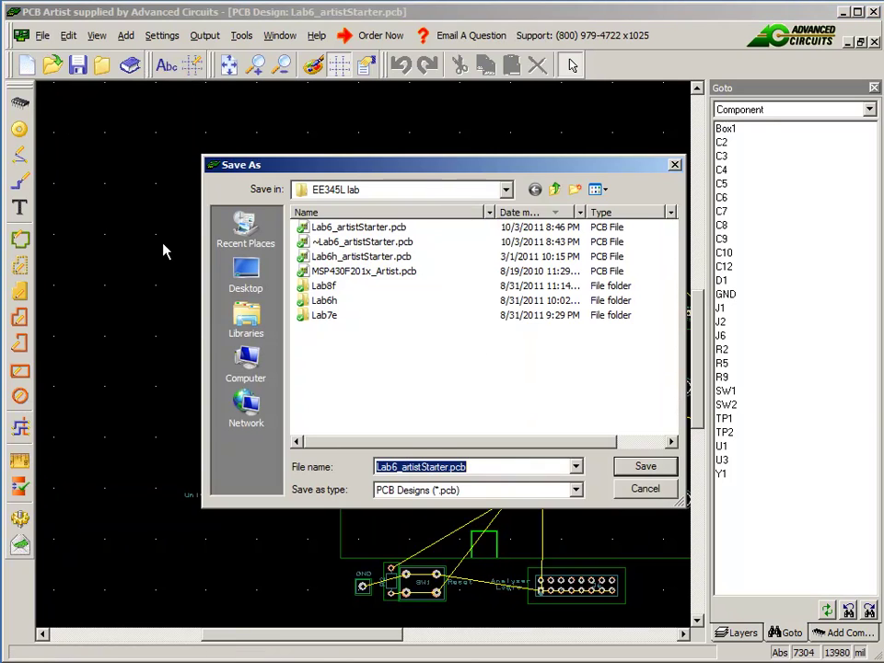
left_click(401, 466)
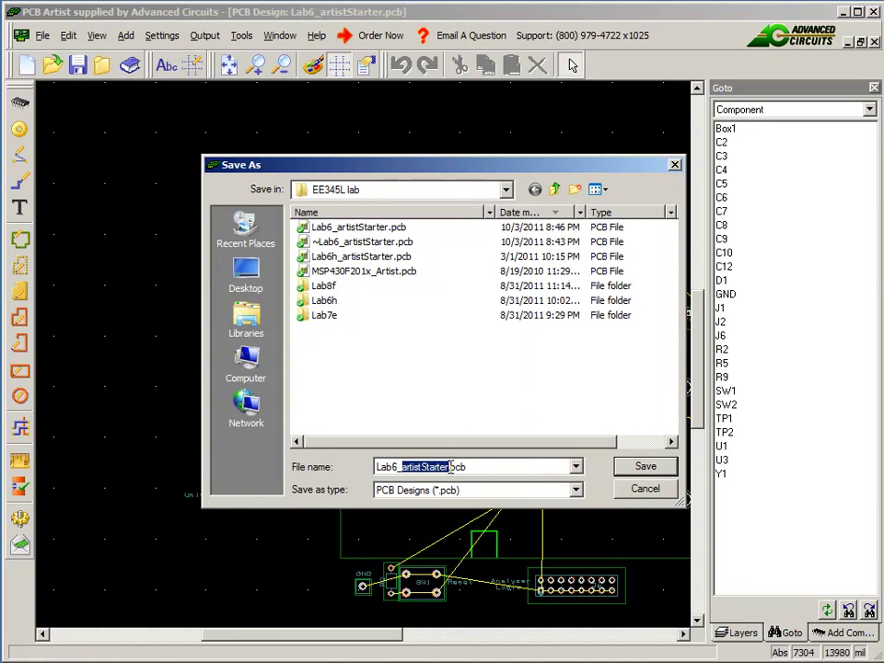
type("V")
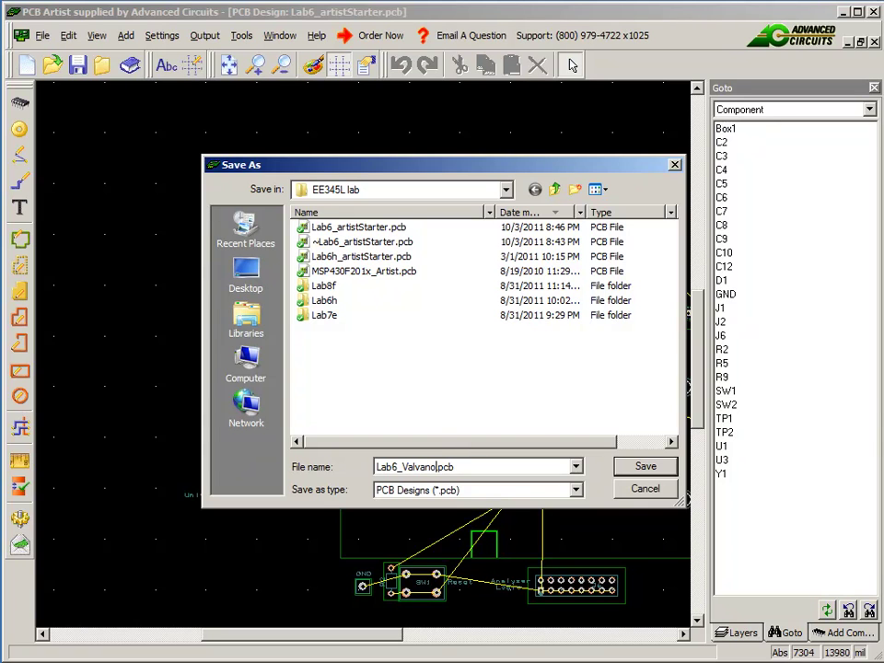
type("alvano")
left_click(644, 465)
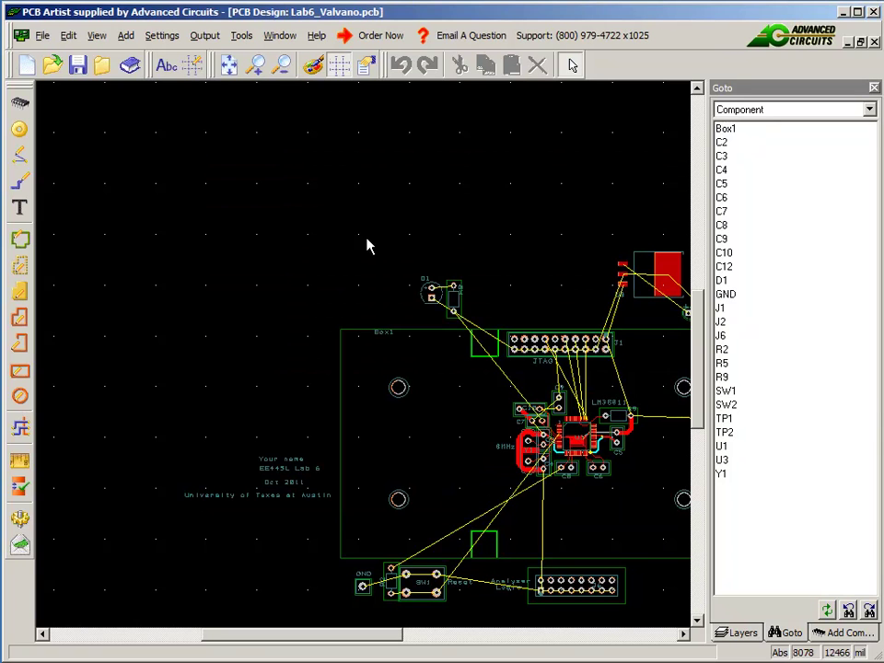
Close Lab5_Solution.sch without saving its changes
left_click(278, 35)
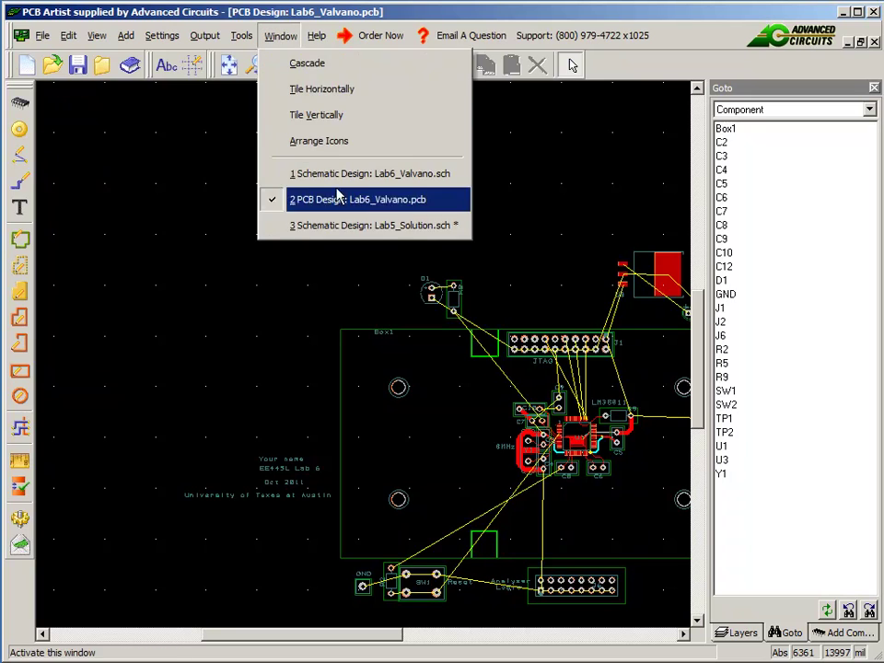
left_click(346, 224)
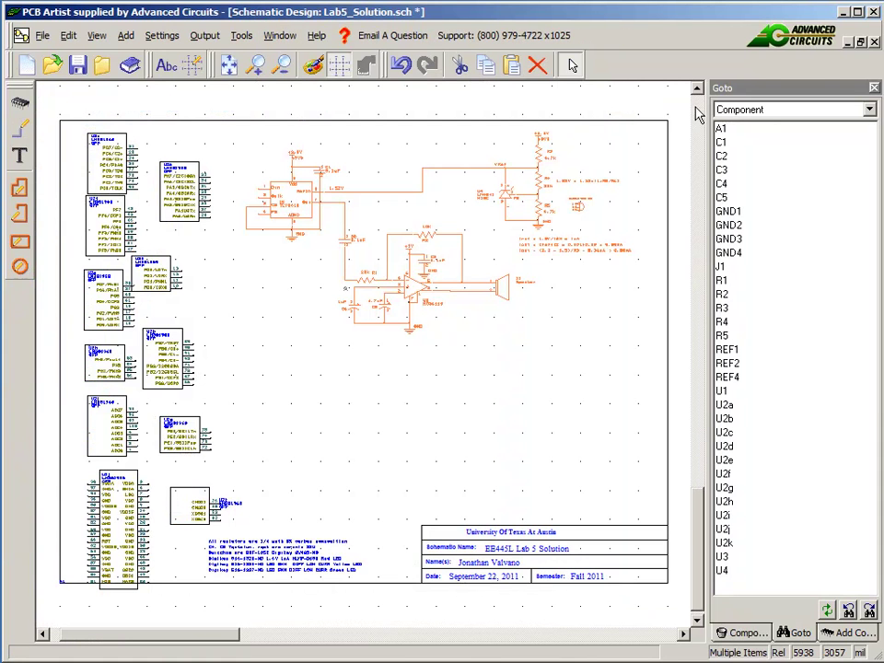
left_click(875, 43)
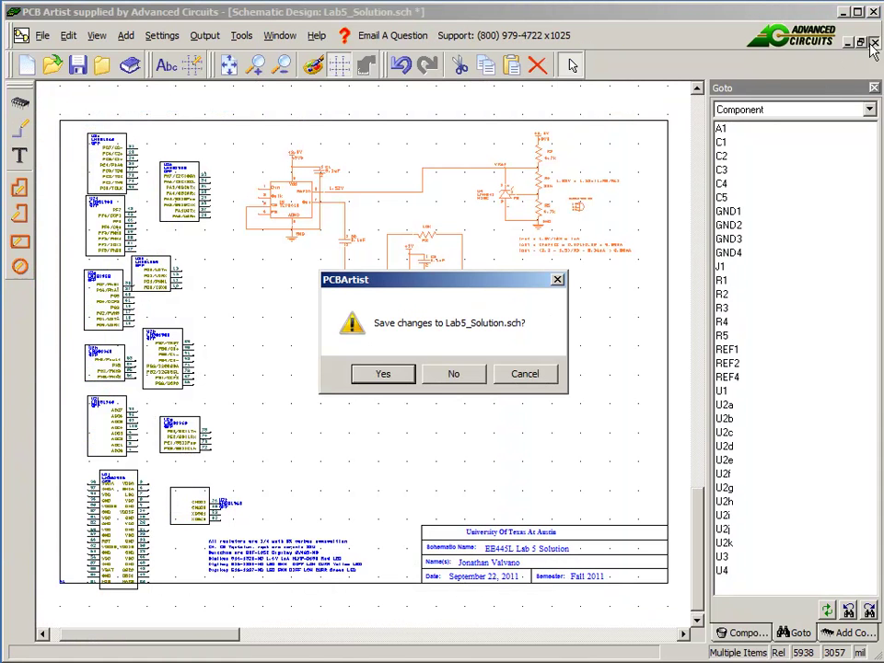
left_click(451, 381)
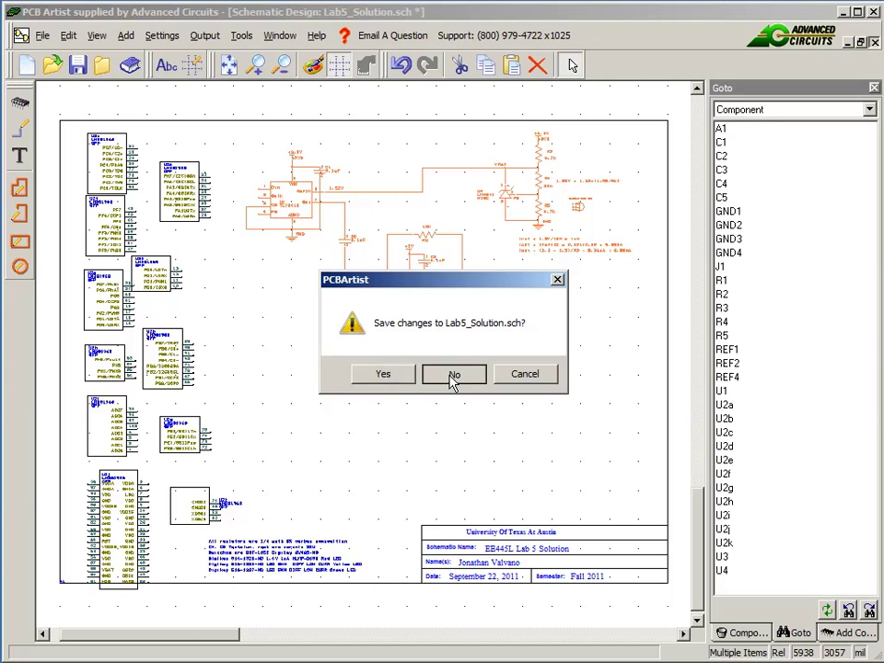
Switch to the Lab 6 schematic and connect U1a pin 22 (PA5/SSITx) to the Din pin of DAC U2
left_click(279, 36)
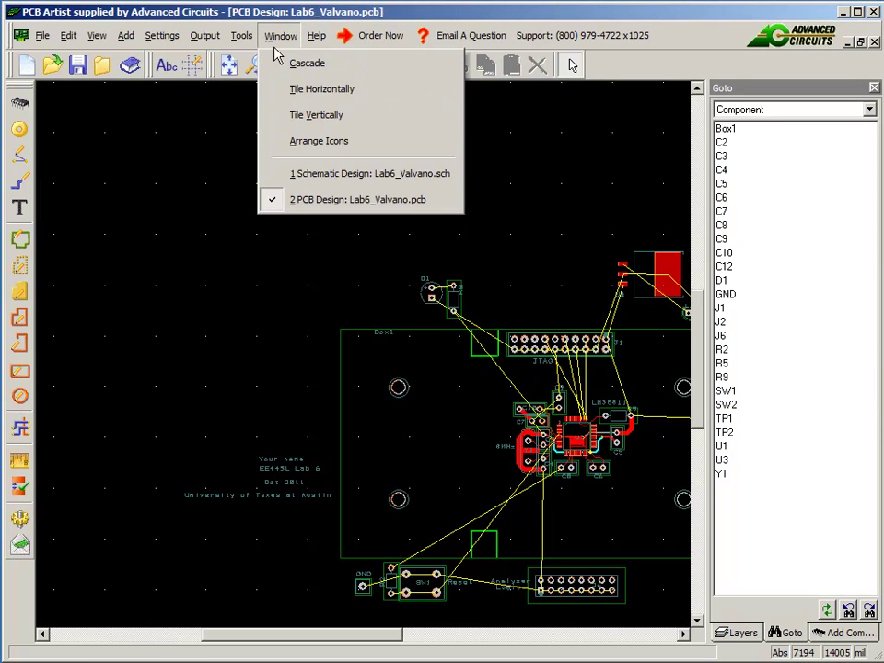
left_click(313, 173)
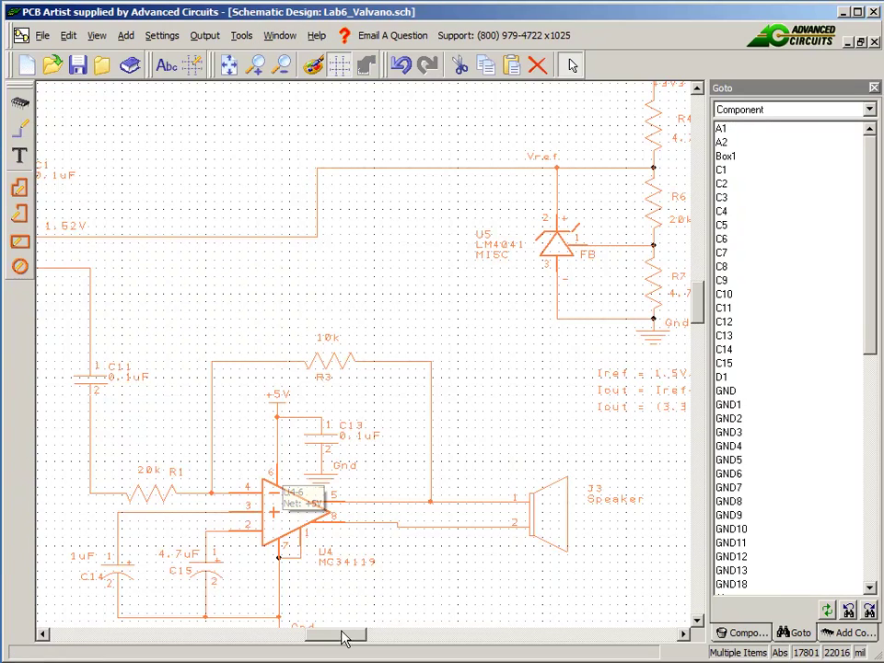
left_click_drag(340, 635, 279, 644)
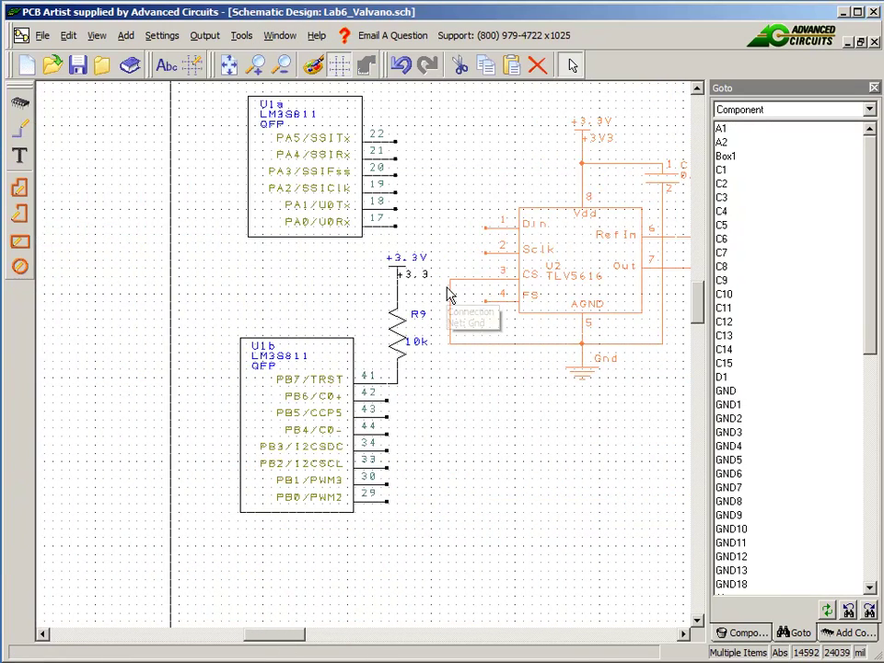
left_click(306, 122)
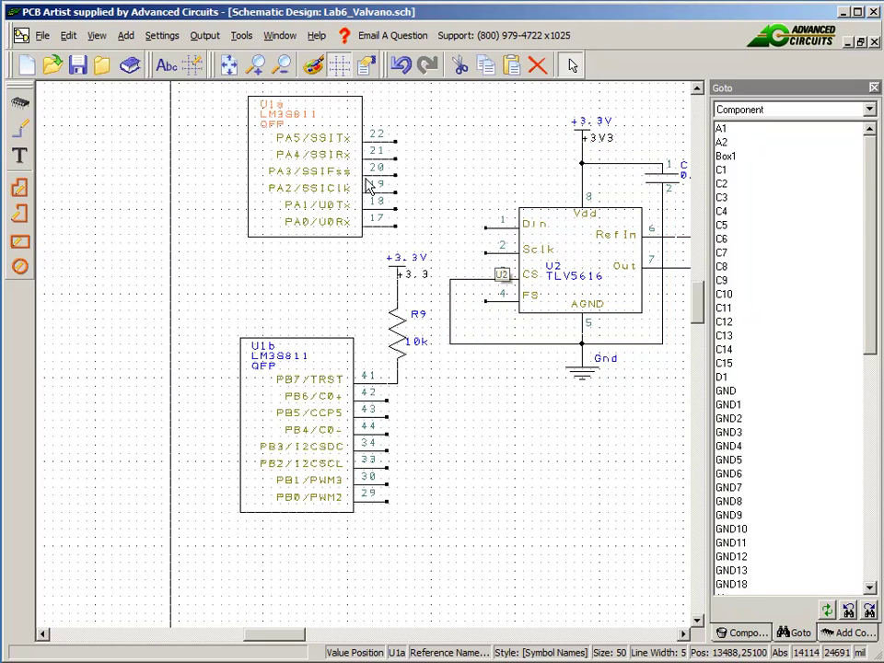
left_click(19, 128)
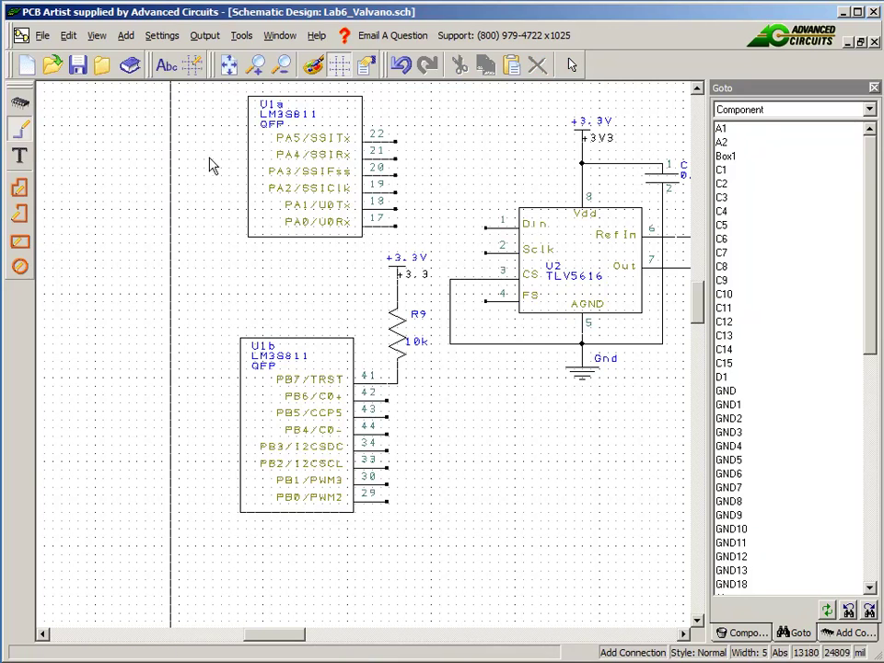
left_click(396, 144)
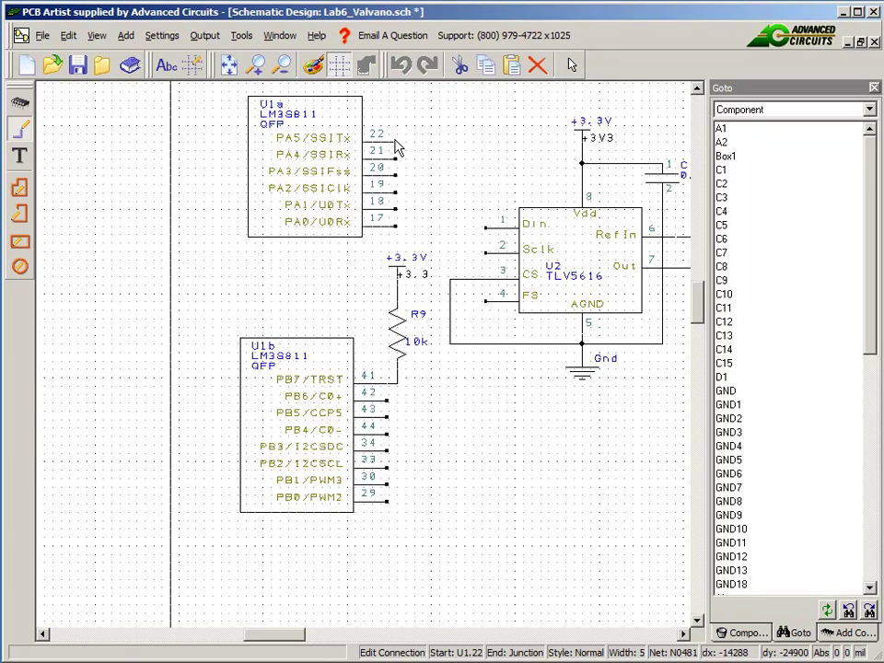
left_click(486, 232)
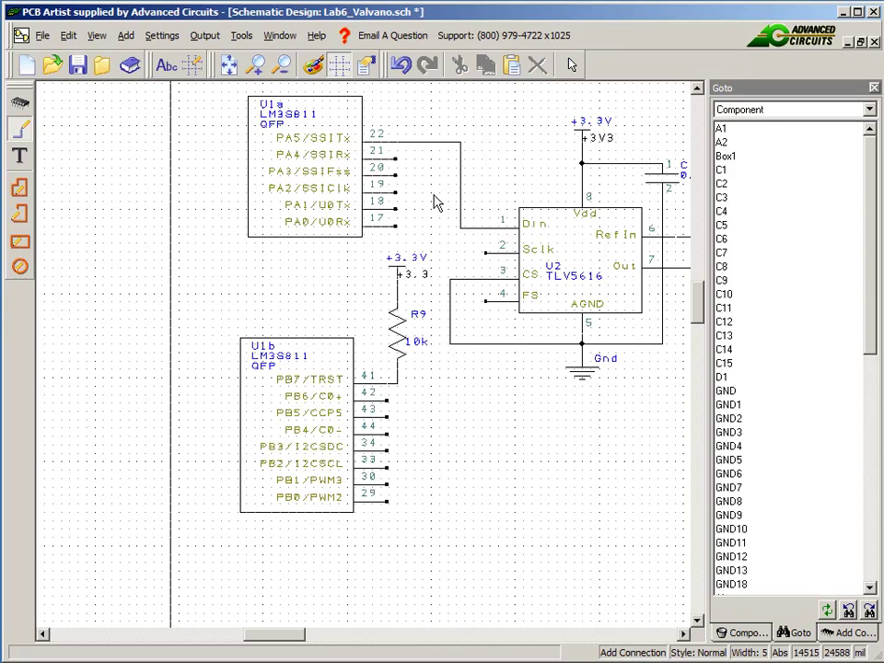
Connect U1a's PA3/SSIFss pin to U2's FS pin and PA2/SSIClk to U2's Sclk pin
left_click(397, 175)
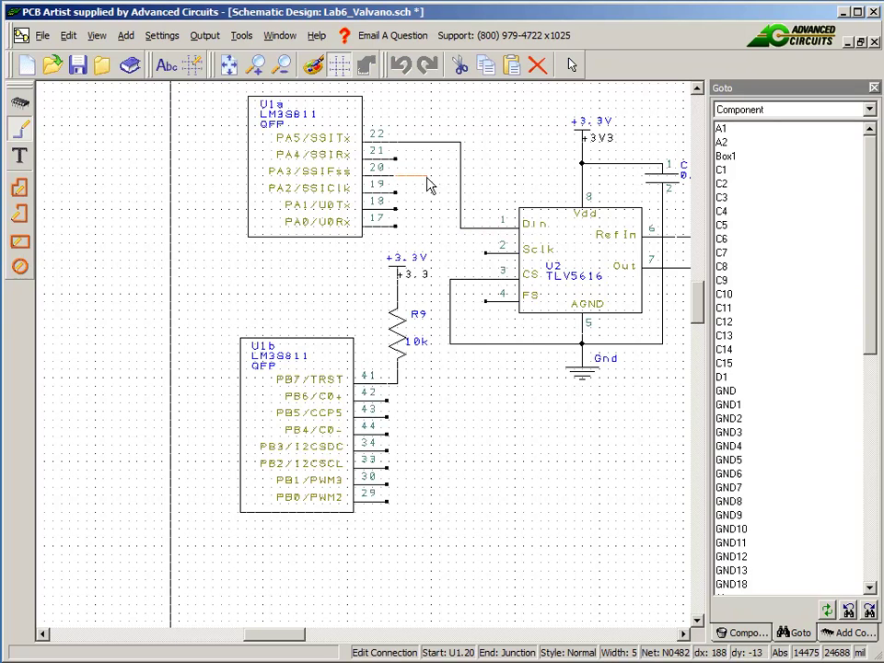
left_click(440, 287)
left_click(485, 300)
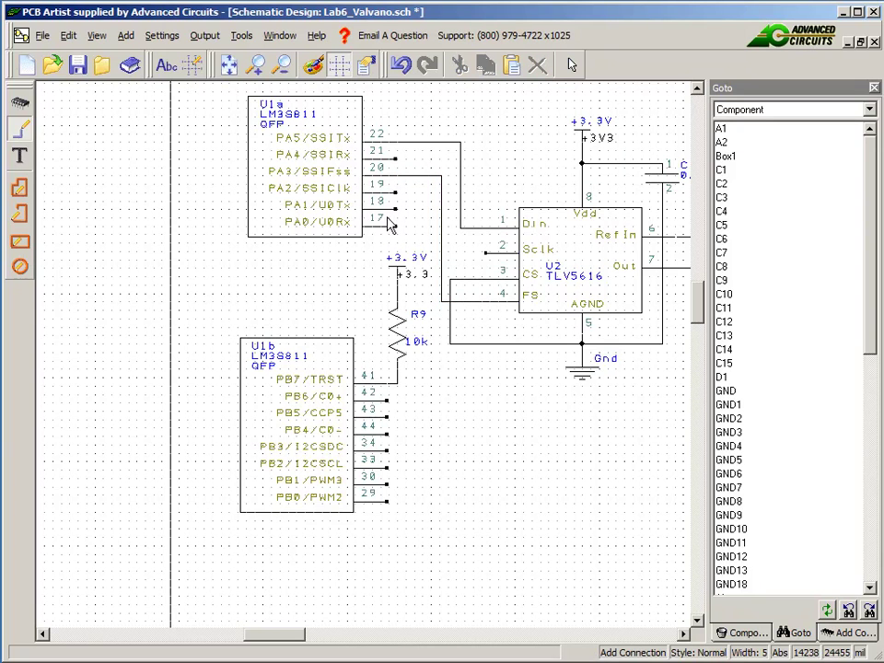
left_click(397, 193)
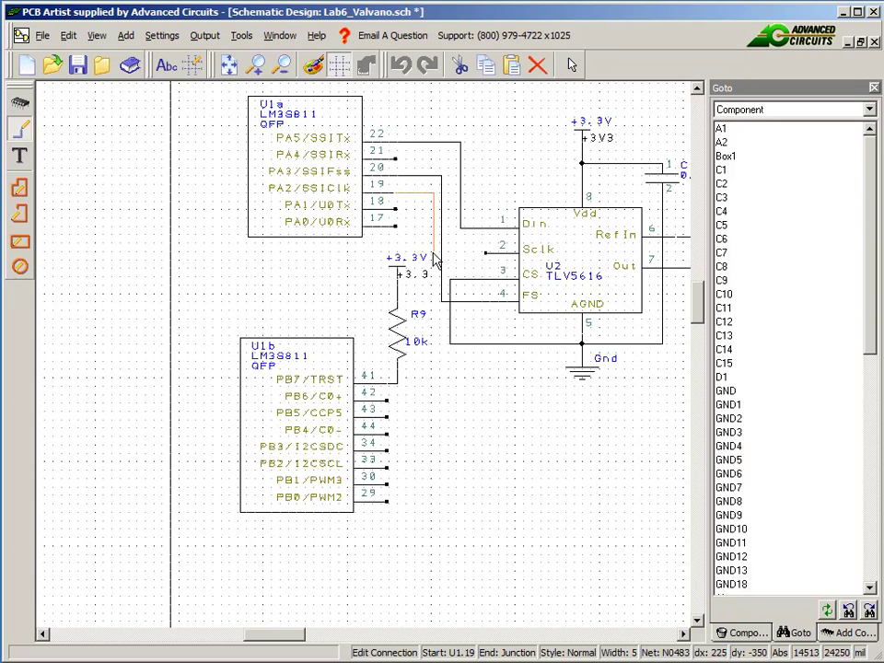
left_click(487, 260)
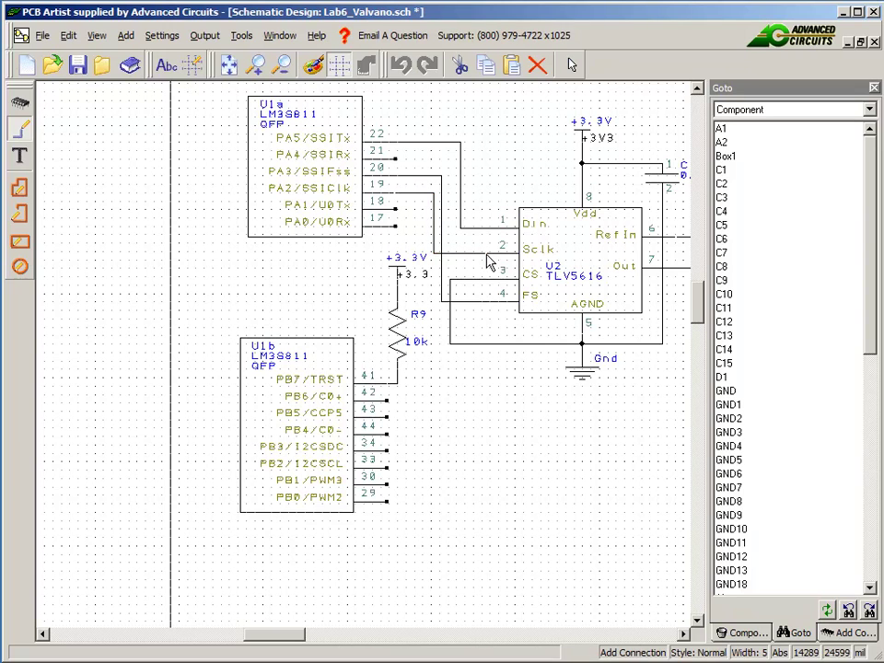
List the design's nets instead of components, and change the net of the PA5/SSITx to Din connection to PA5
left_click(870, 110)
left_click(834, 191)
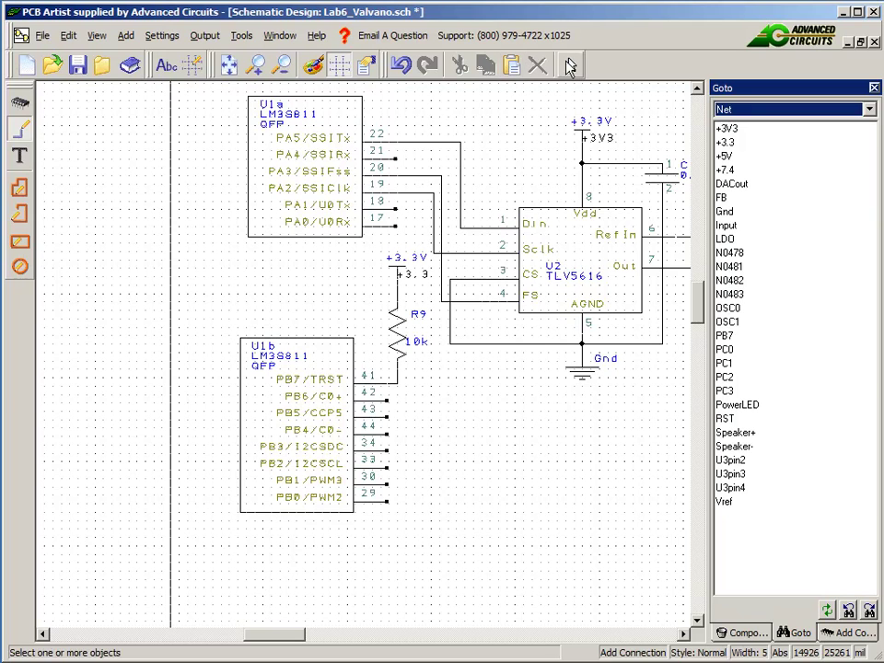
left_click(428, 145)
right_click(428, 146)
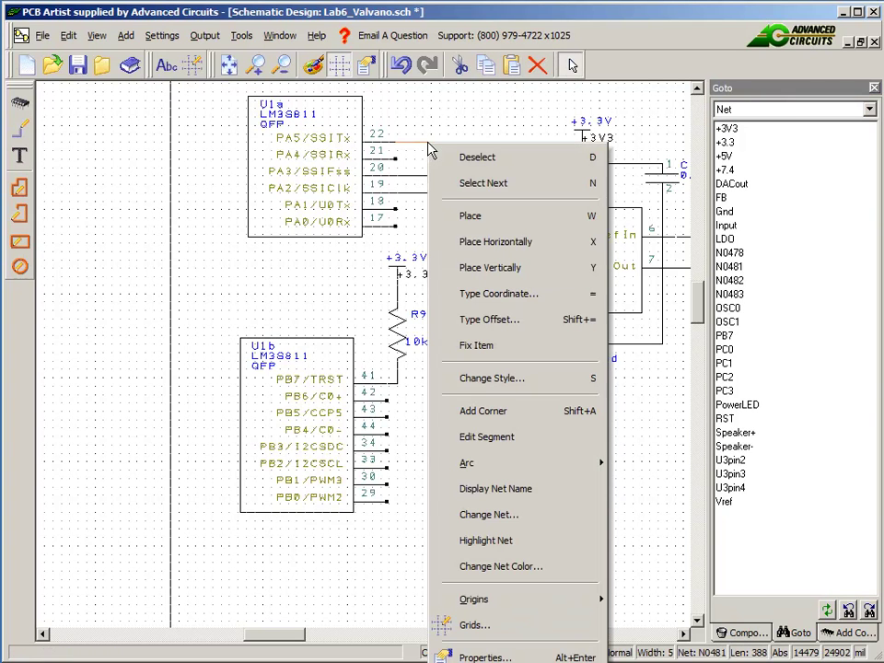
left_click(516, 514)
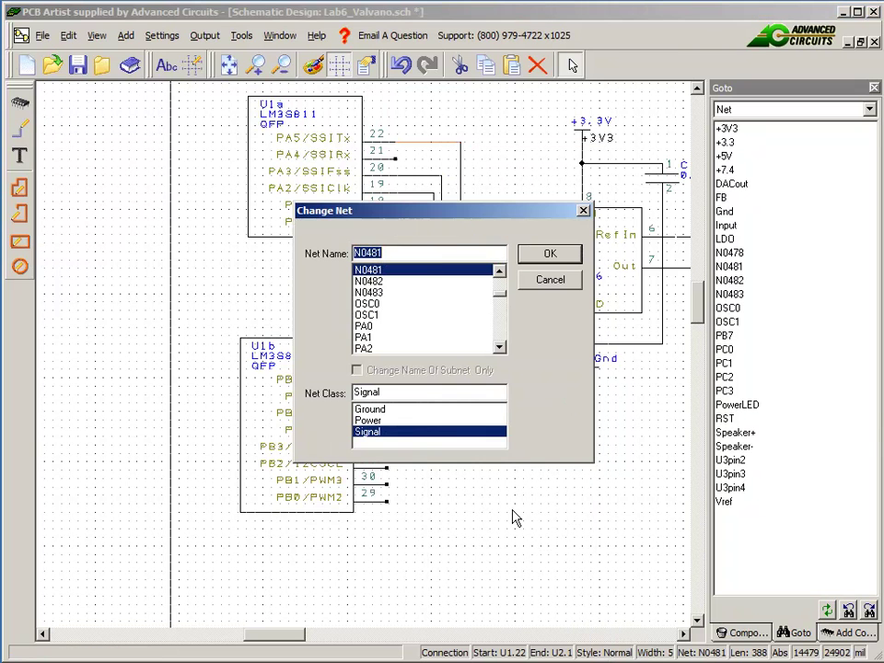
type("PA")
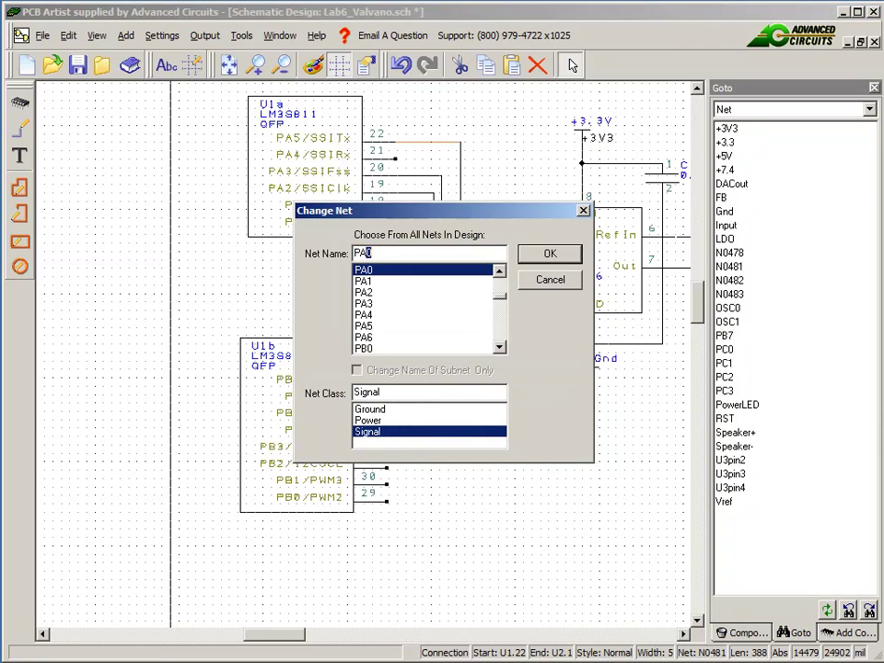
type("5")
left_click(561, 256)
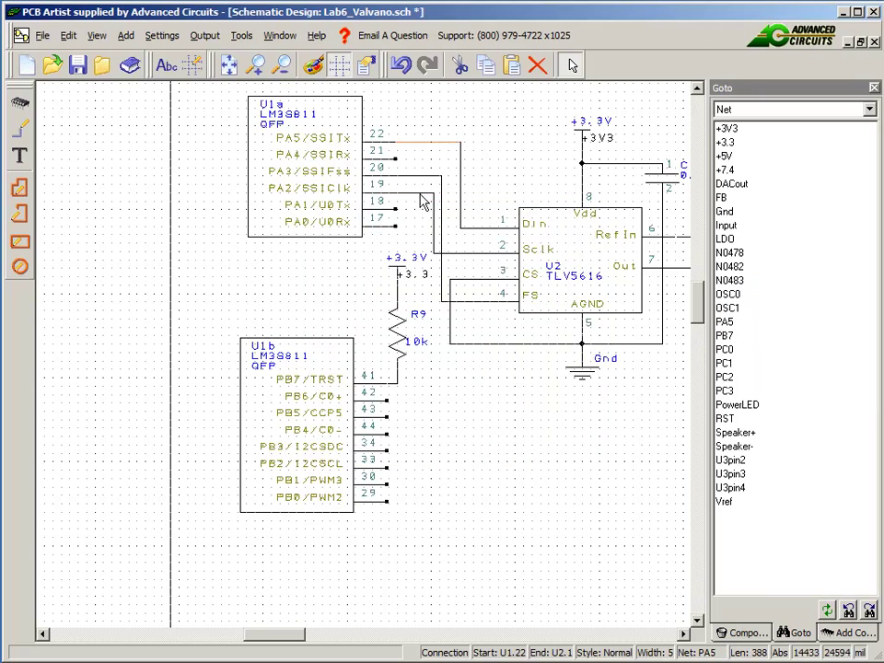
Change the net of the connection between U1a's PA3/SSIFss pin and U2's FS pin to PA3
right_click(427, 183)
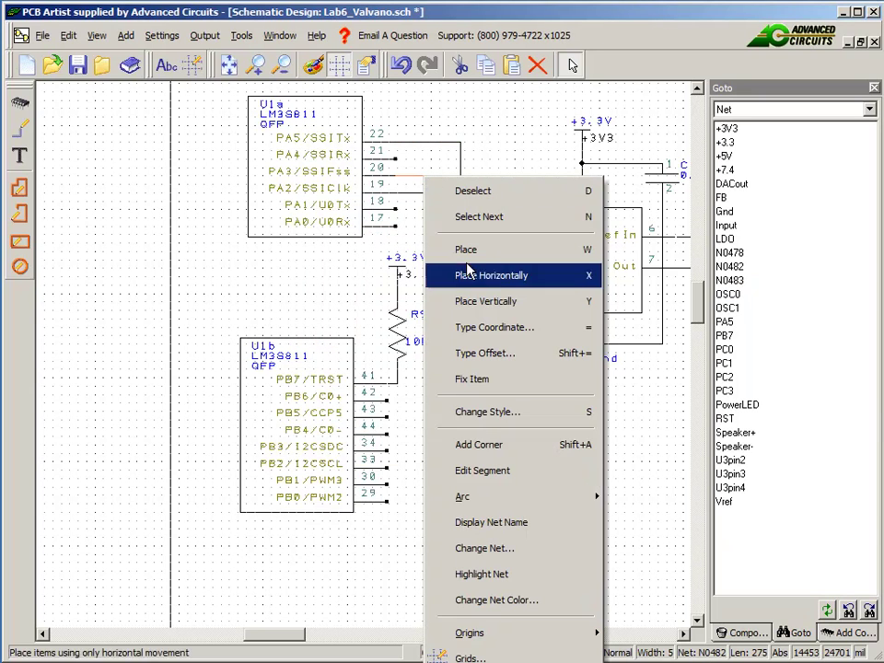
left_click(523, 548)
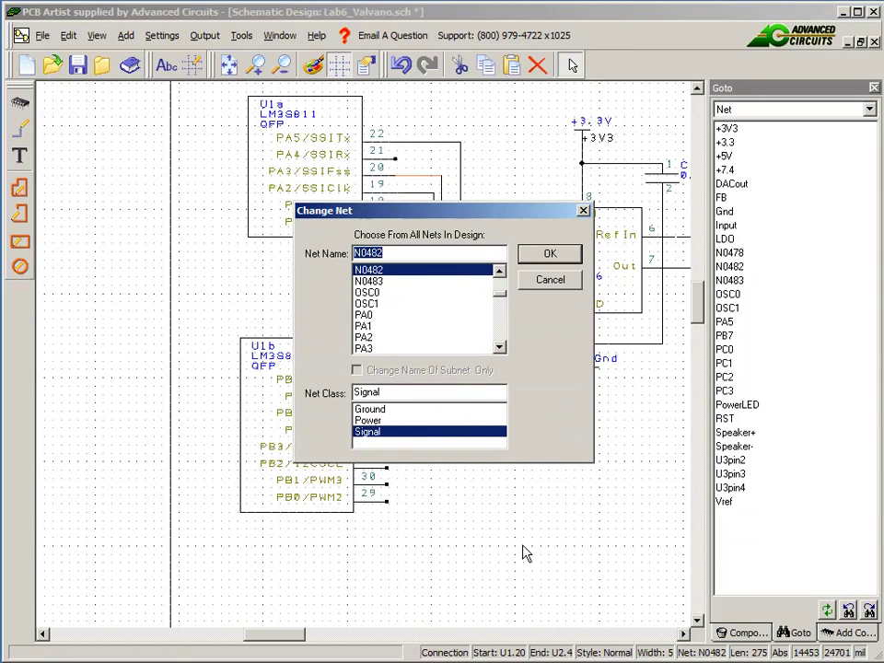
type("PA")
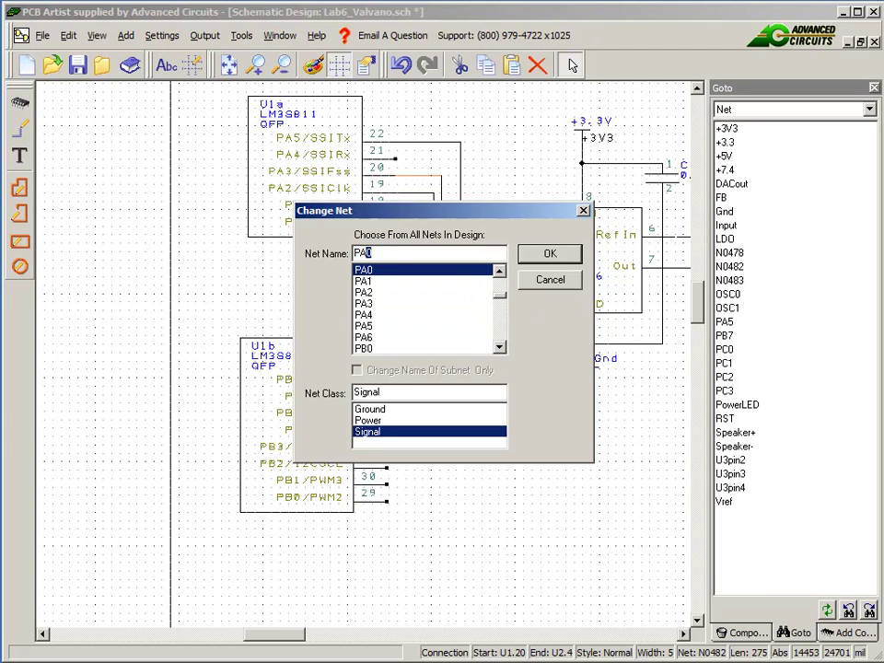
type("3")
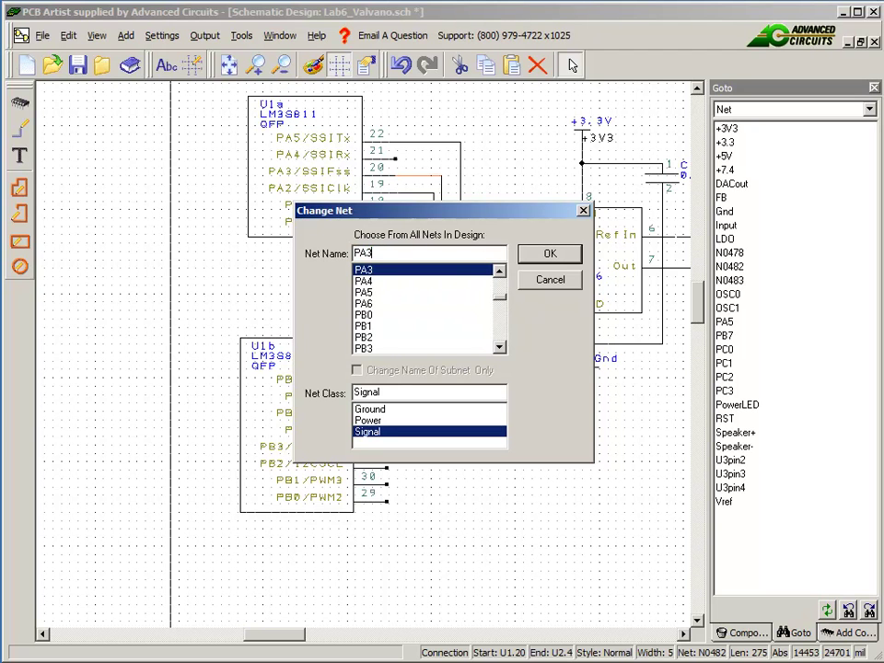
left_click(557, 256)
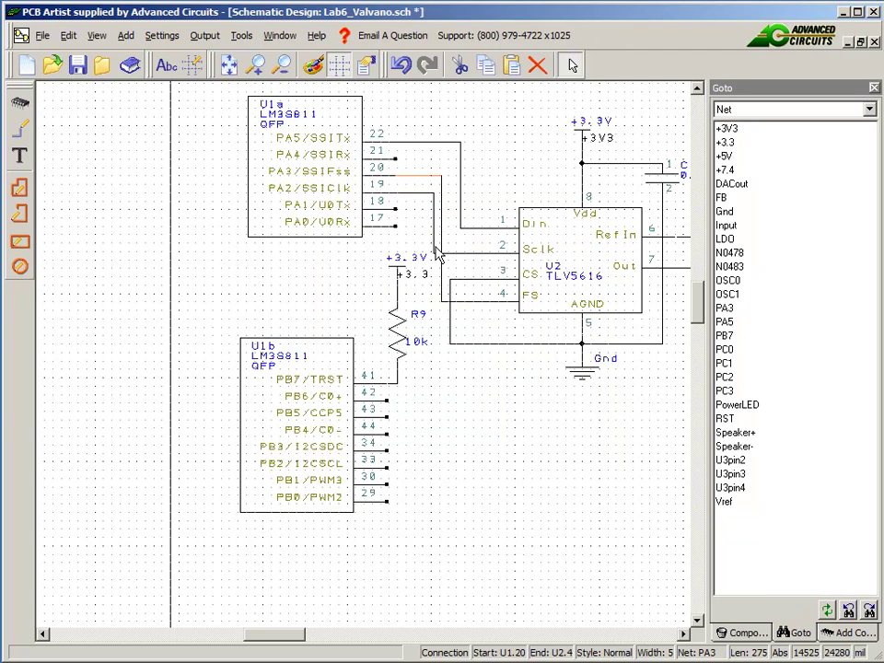
Change the net of the connection between U1a's PA2/SSIClk pin and U2's Sclk pin to PA2
right_click(412, 198)
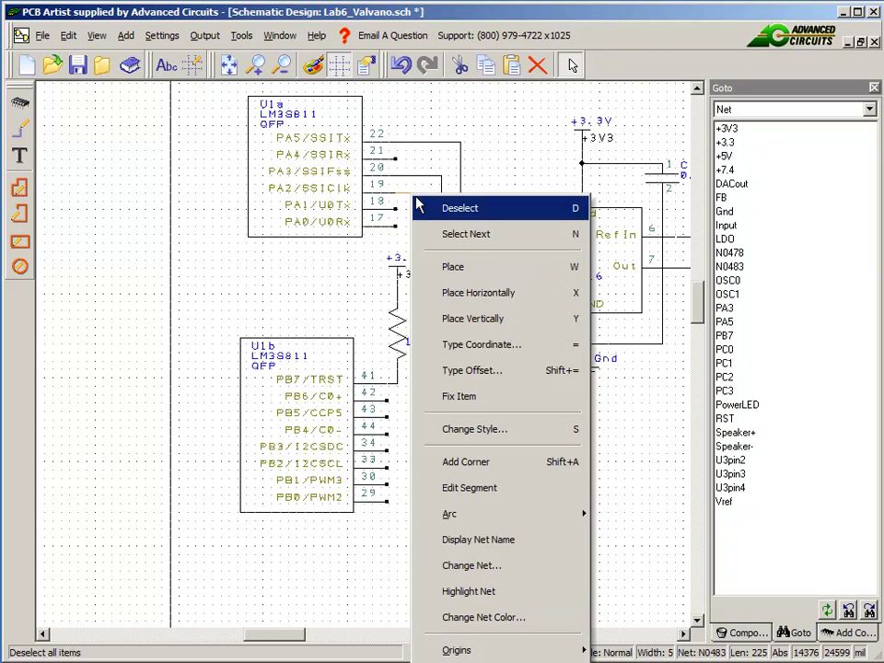
left_click(524, 566)
key("BackSpace")
type("PA")
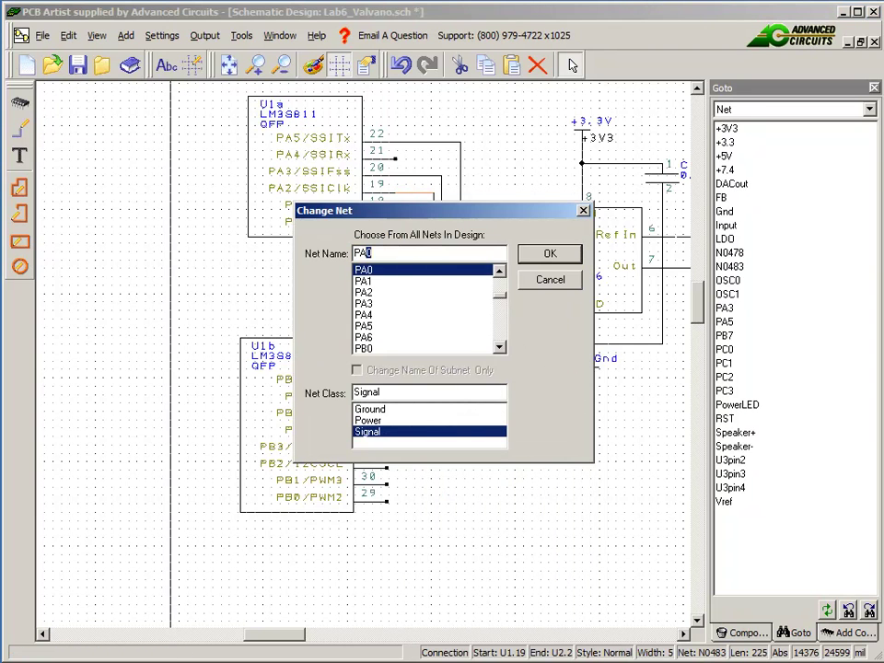
type("2")
left_click(536, 254)
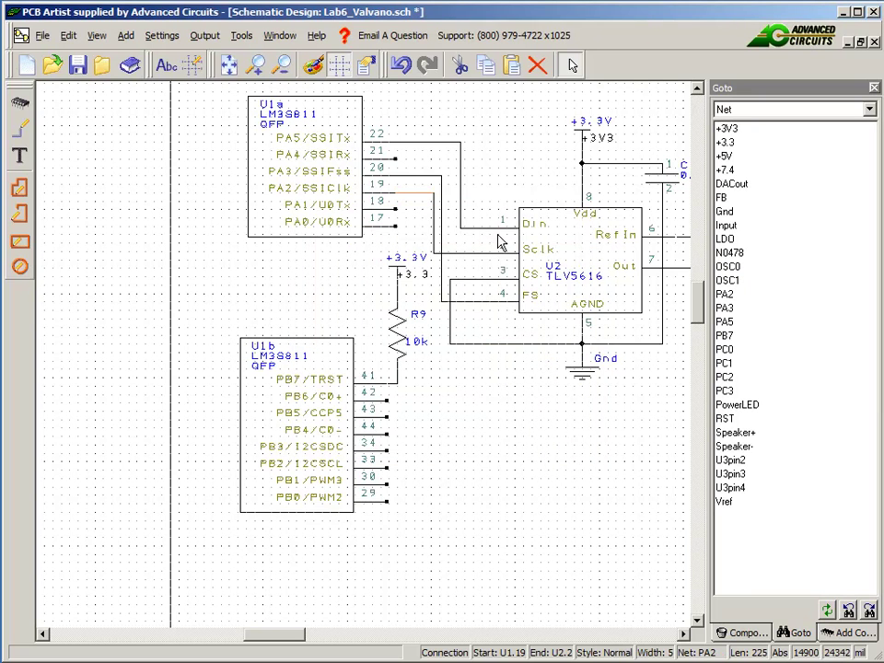
Display the net names PA5 and PA2 on the wires beside U2's Din and Sclk pins
right_click(474, 247)
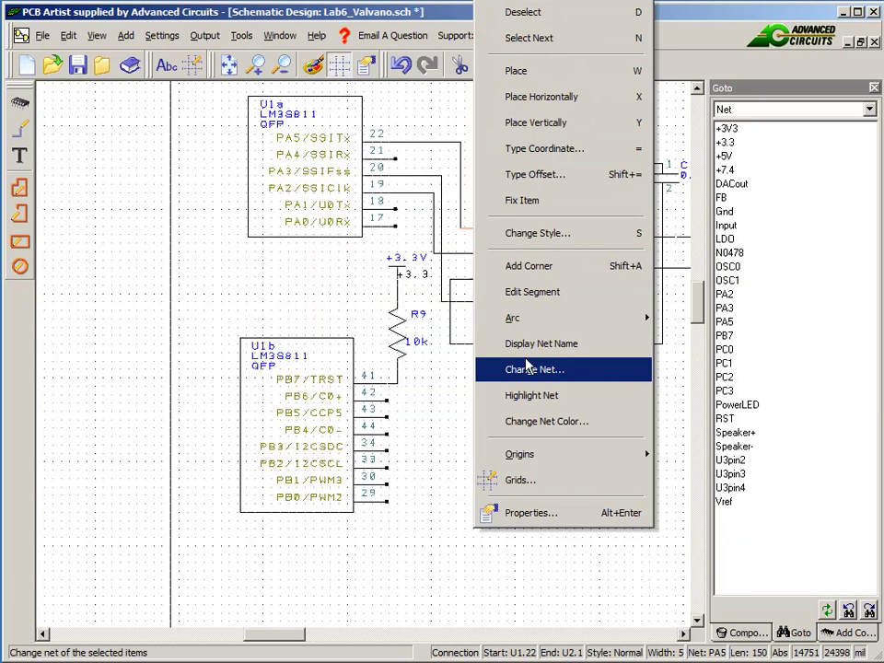
left_click(482, 345)
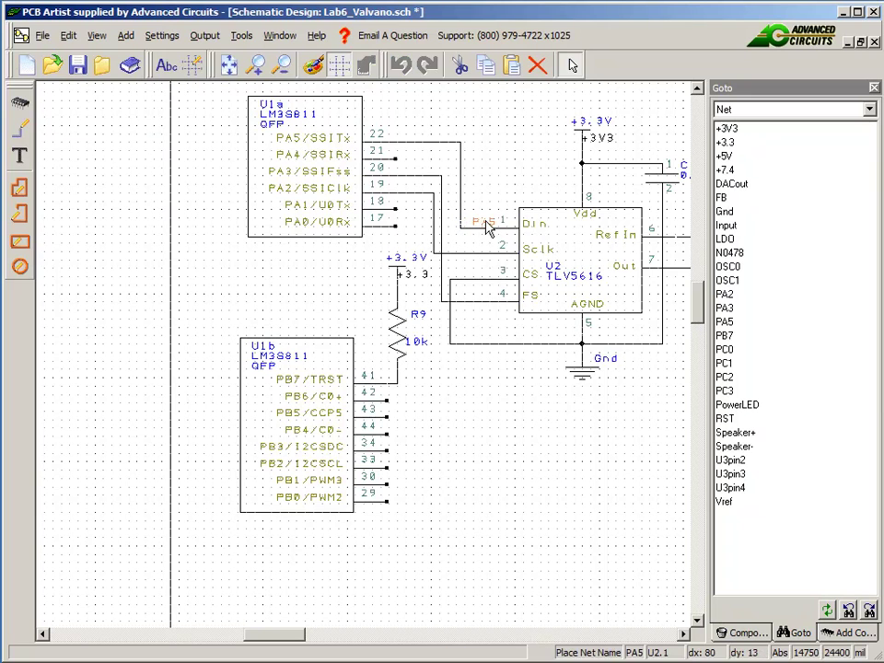
left_click(487, 228)
right_click(473, 255)
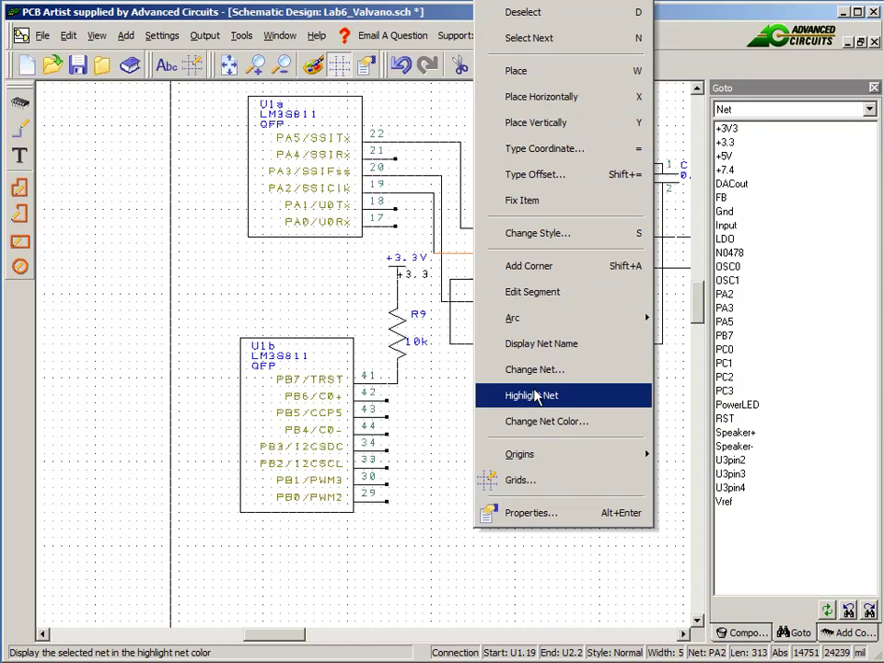
left_click(534, 344)
left_click(488, 251)
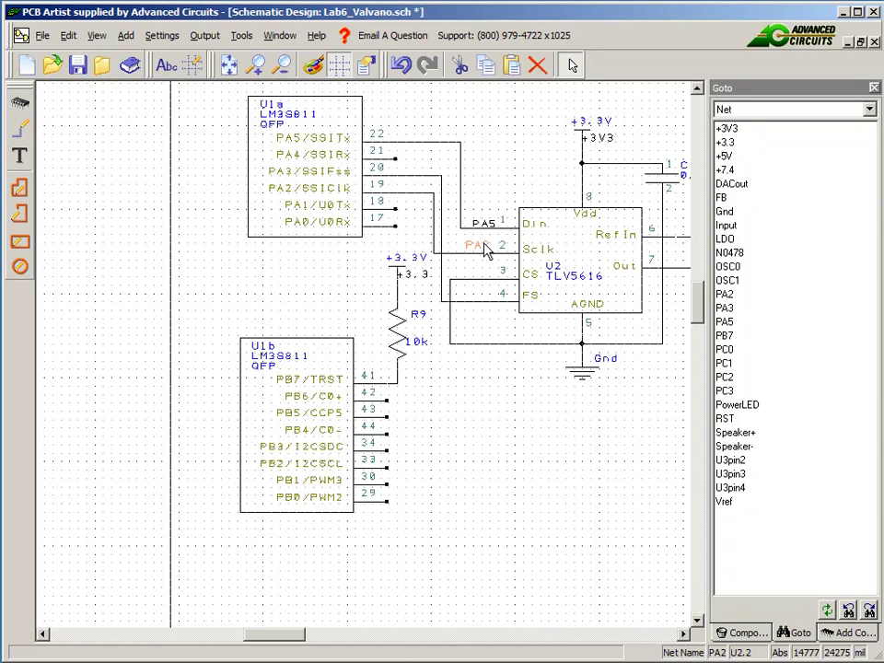
Display the net name PA3 on the wire beside U2's FS pin
left_click(478, 302)
right_click(481, 308)
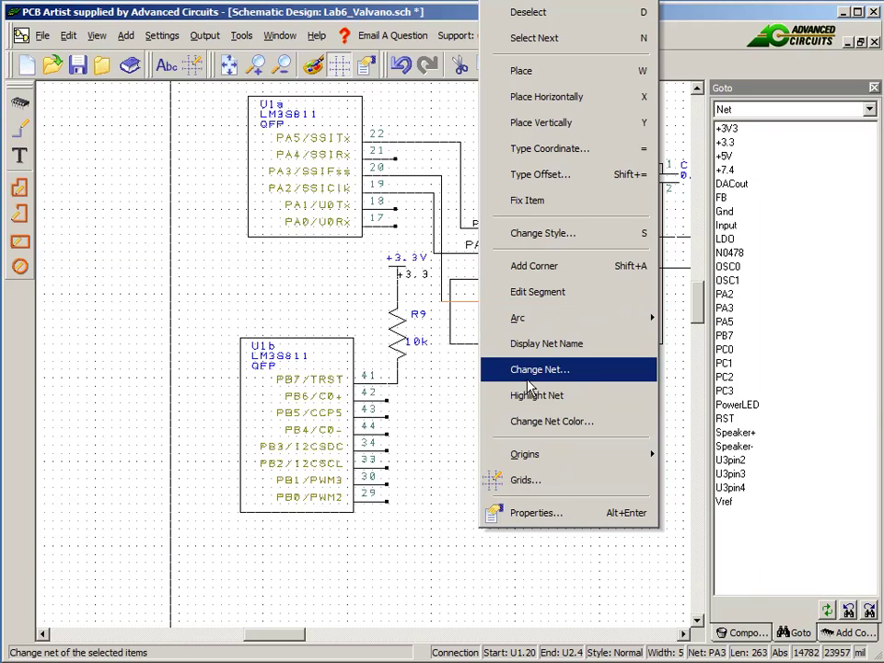
left_click(502, 368)
left_click(550, 279)
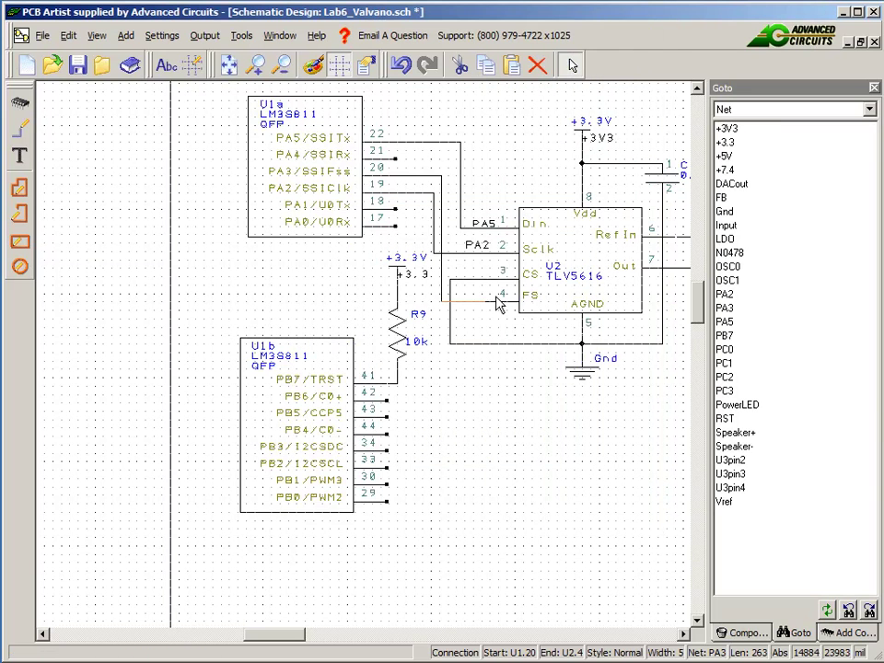
right_click(473, 305)
left_click(528, 346)
left_click(483, 298)
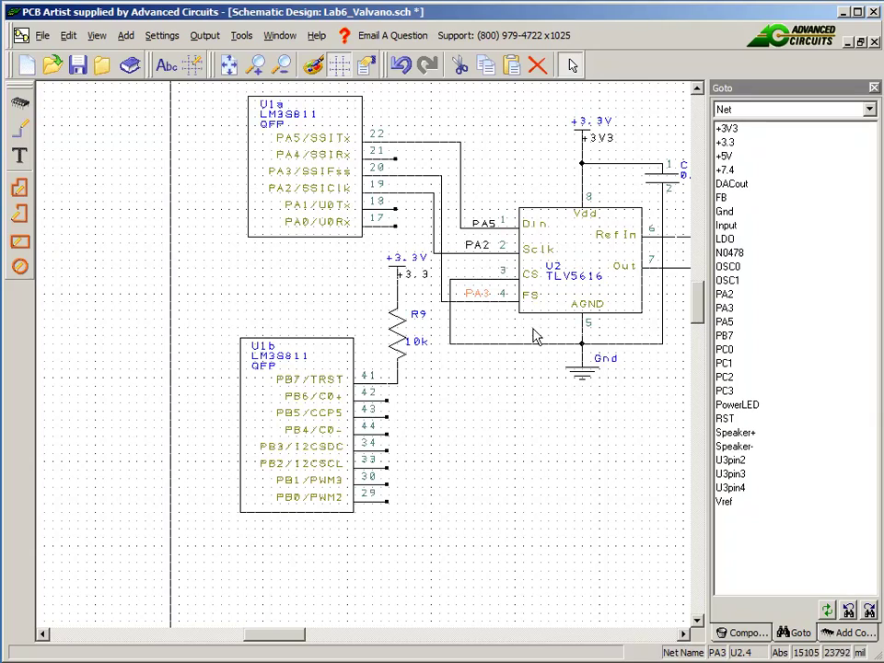
Delete the +5V supply symbol and its wires to U4 pin 6 and capacitor C13
left_click(684, 633)
left_click(684, 633)
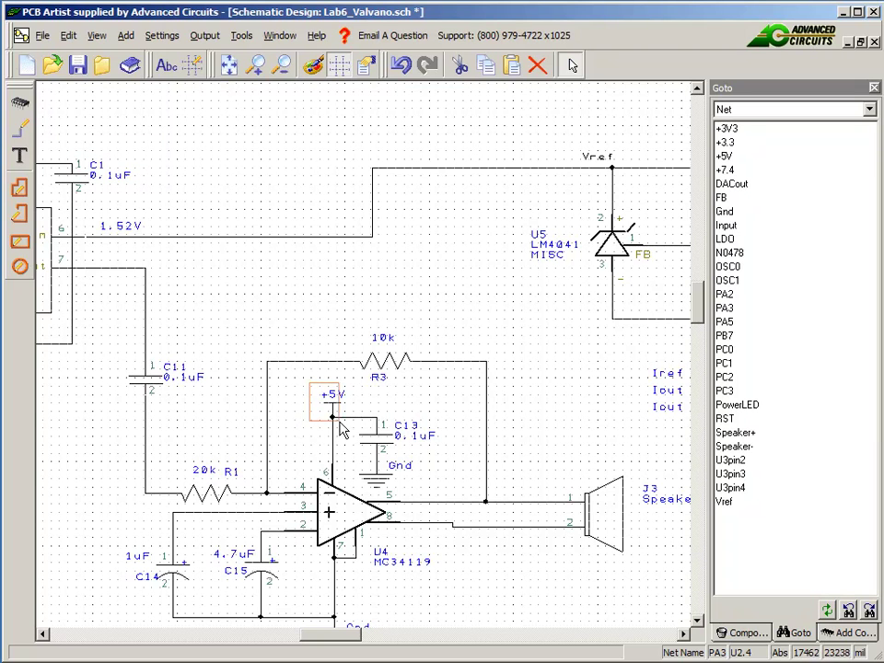
left_click(337, 442)
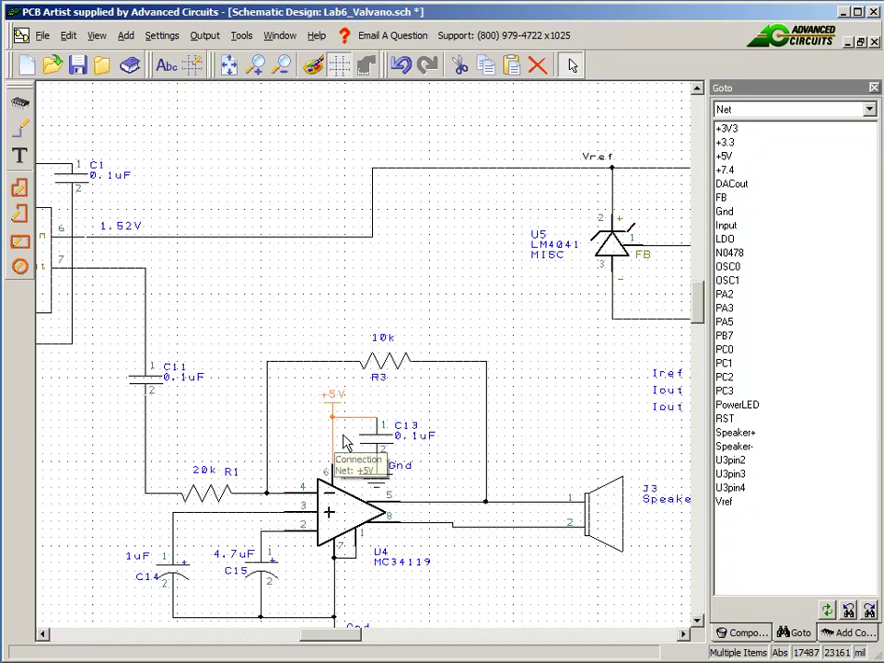
key("Delete")
Wire U4's supply pin 6 to pin 1 of capacitor C13 with a connection running above the capacitor
left_click(17, 131)
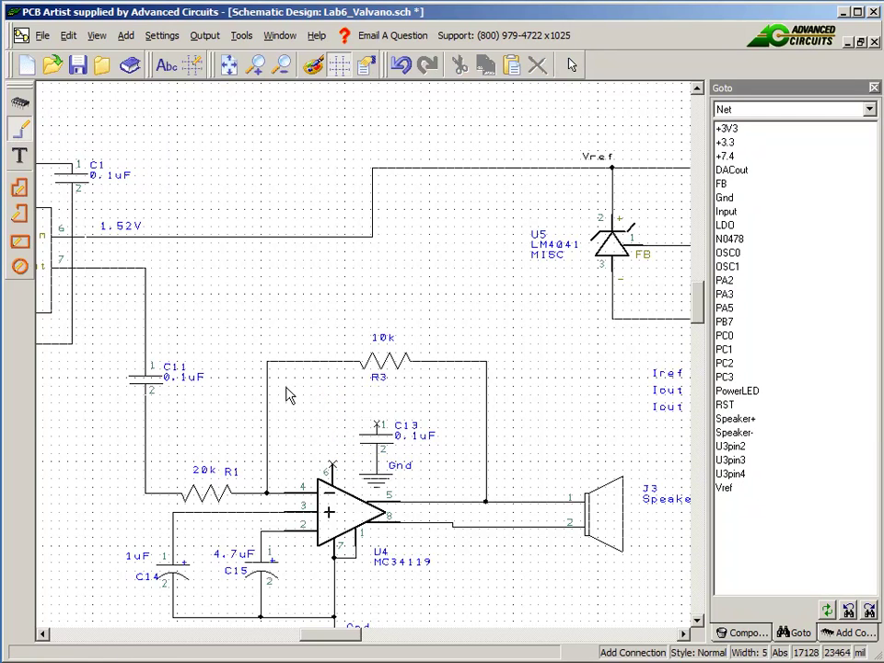
left_click(334, 467)
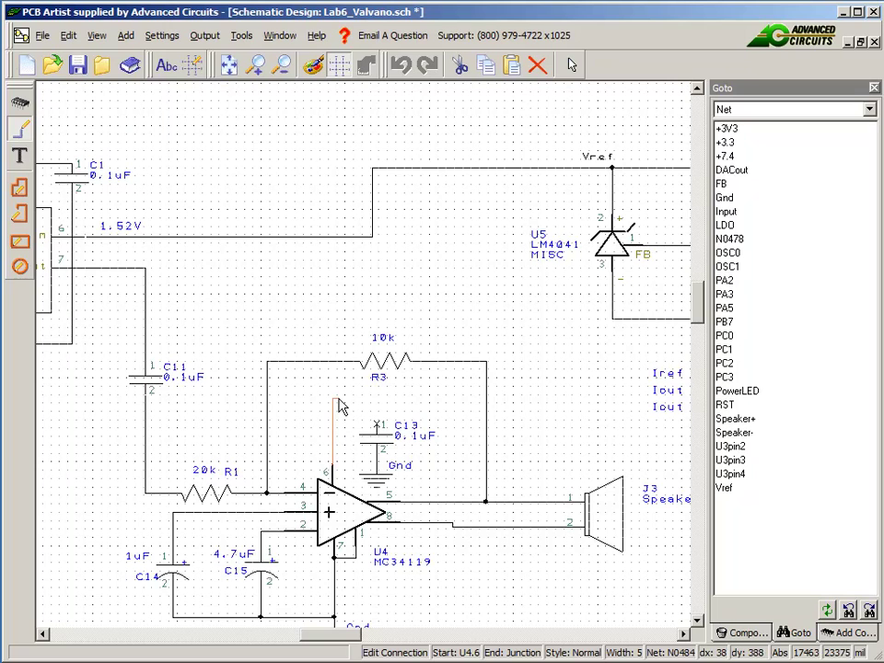
double_click(369, 402)
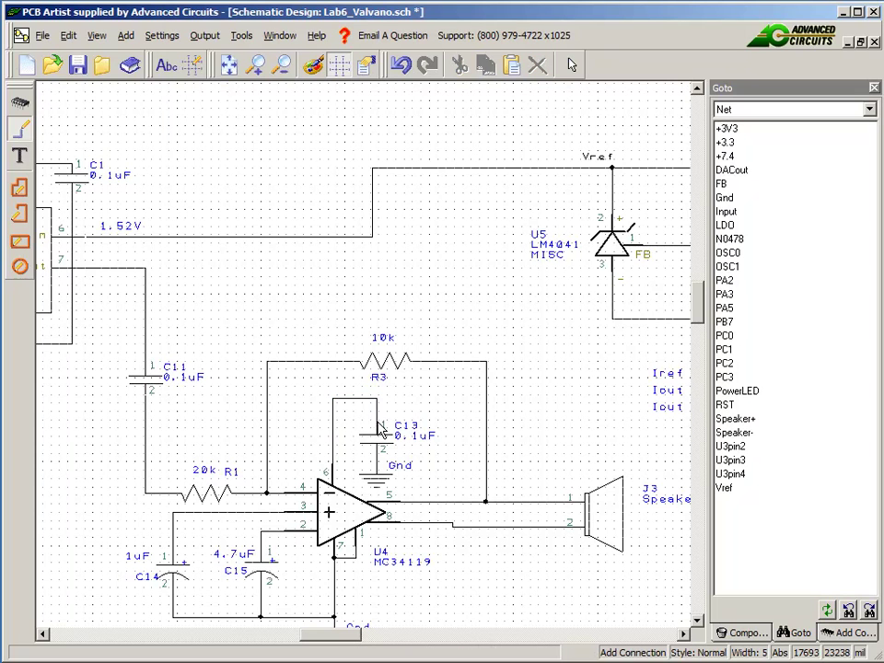
right_click(353, 402)
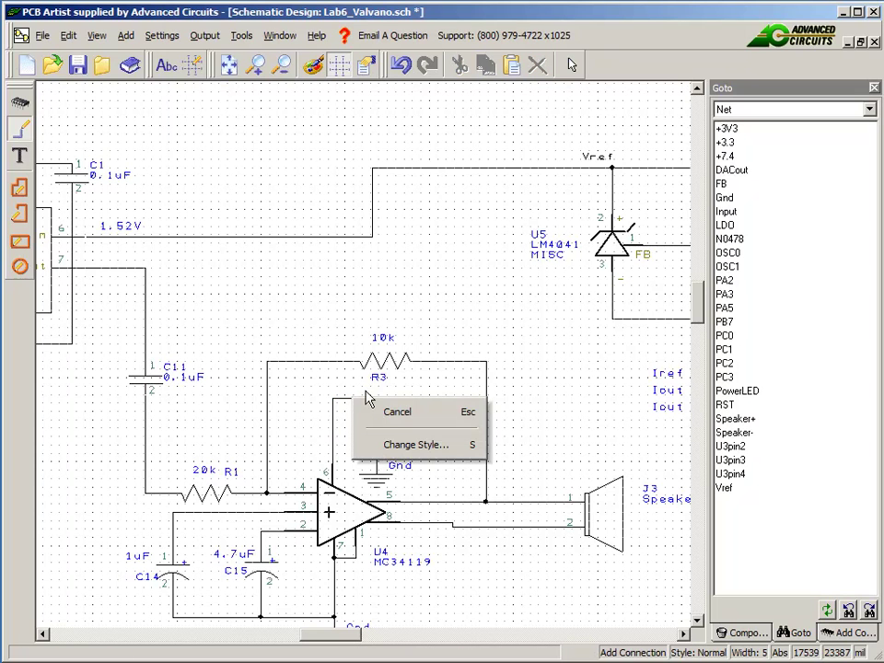
left_click(398, 412)
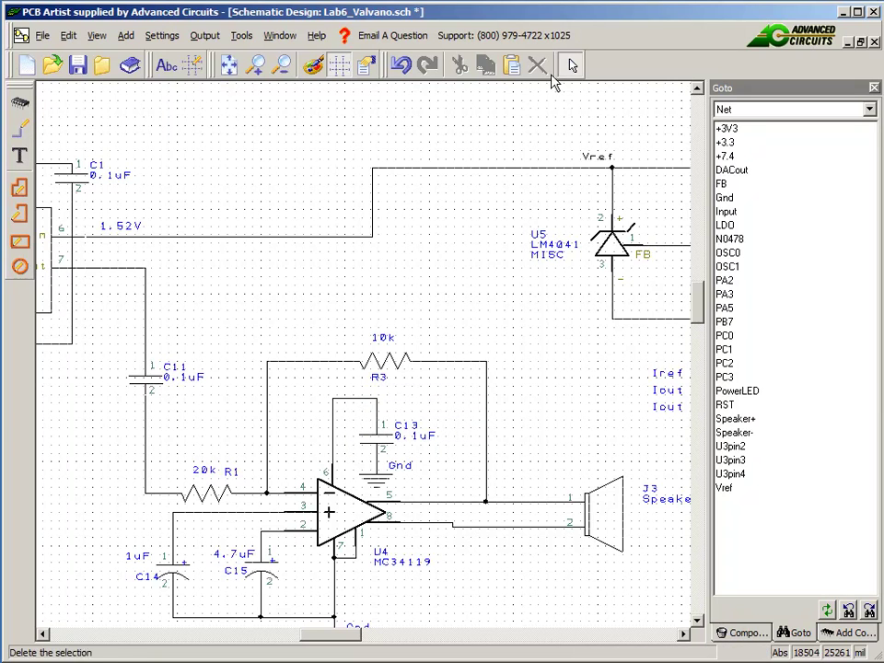
Change the net of the connection between U4 pin 6 and C13 pin 1 to +7.4
left_click(351, 400)
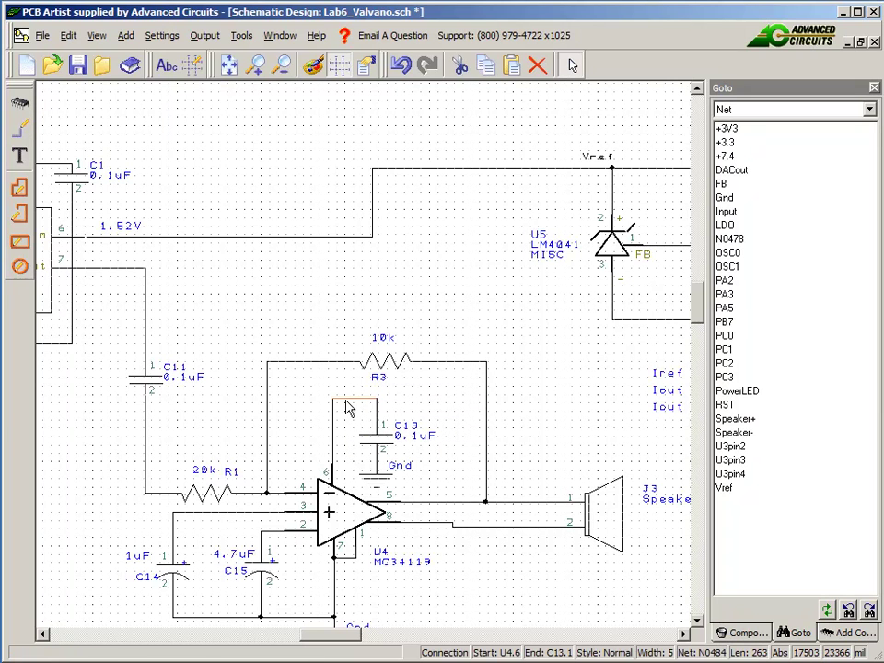
right_click(348, 402)
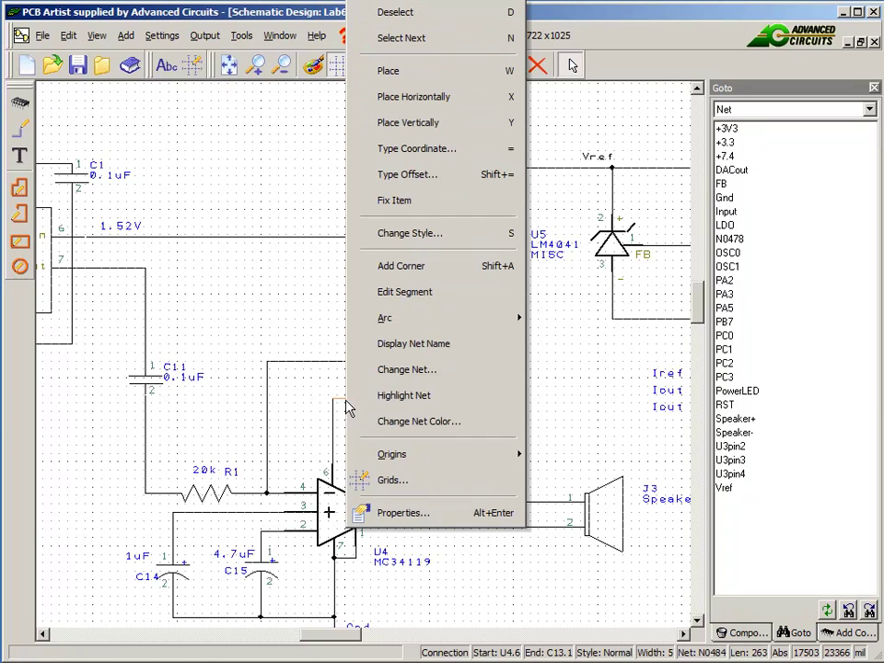
left_click(388, 370)
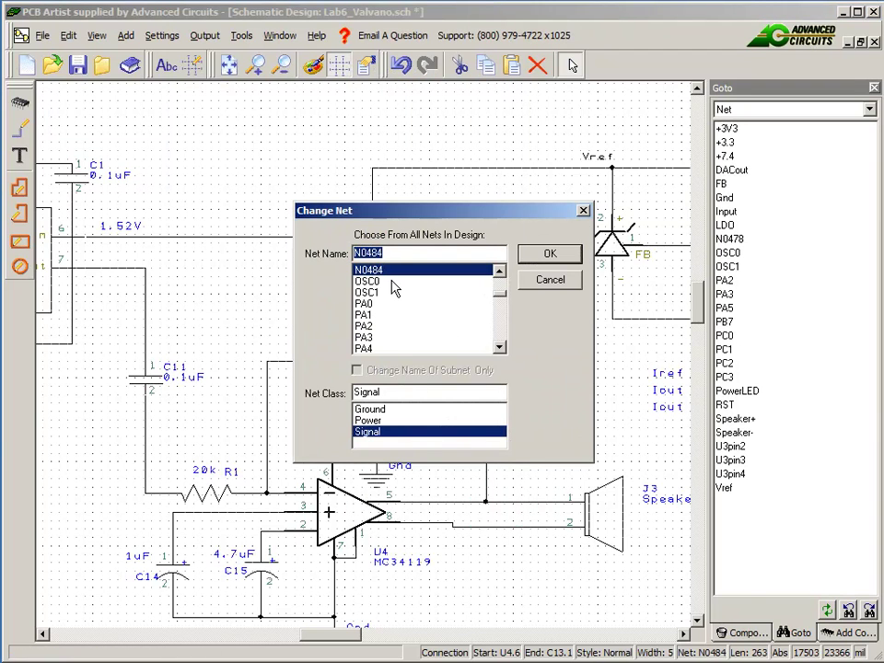
type("+7.4")
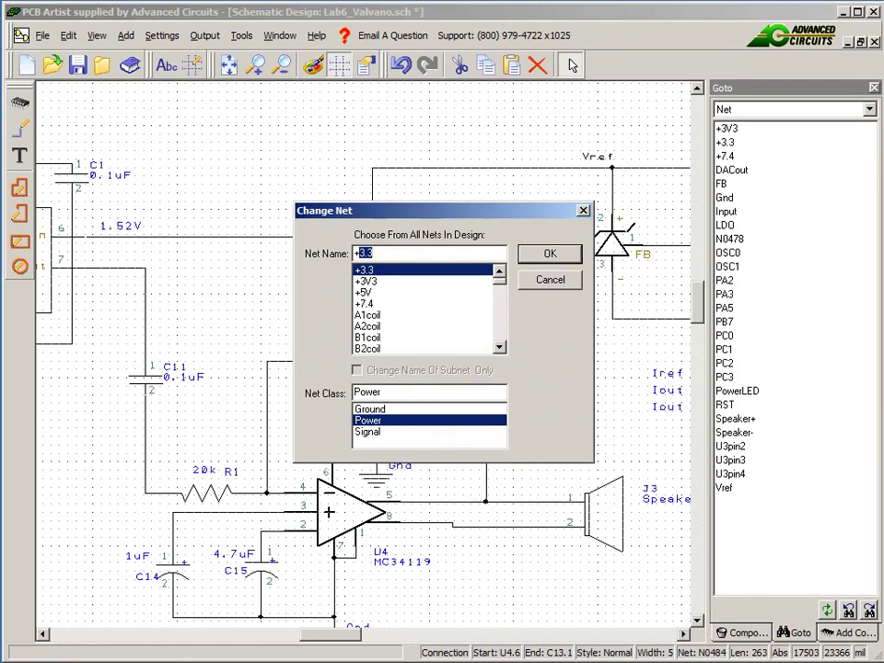
left_click(524, 256)
Display the net name +7.4 on the wire between U4 and C13 and place the label just above it
right_click(368, 405)
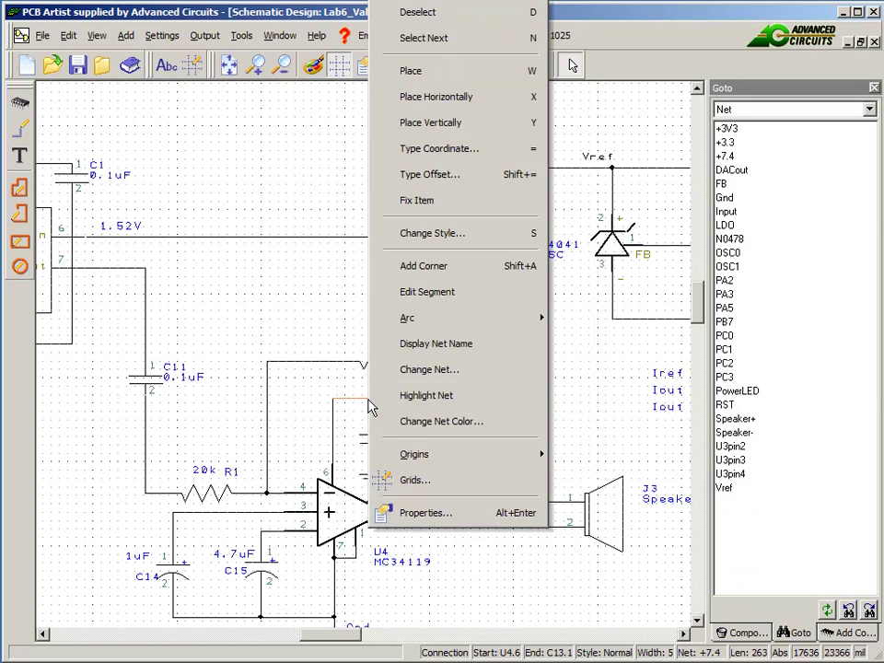
left_click(366, 410)
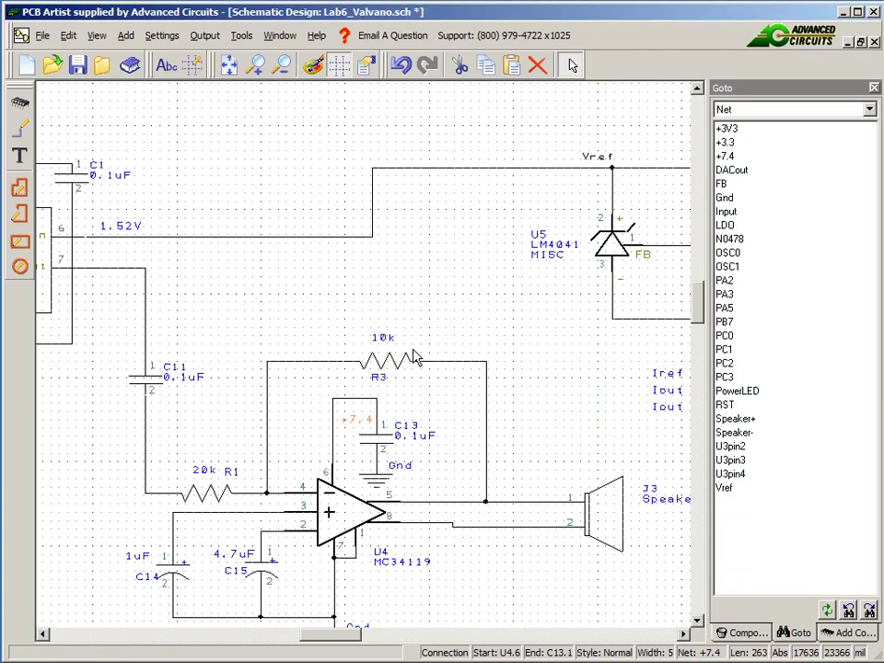
left_click(353, 395)
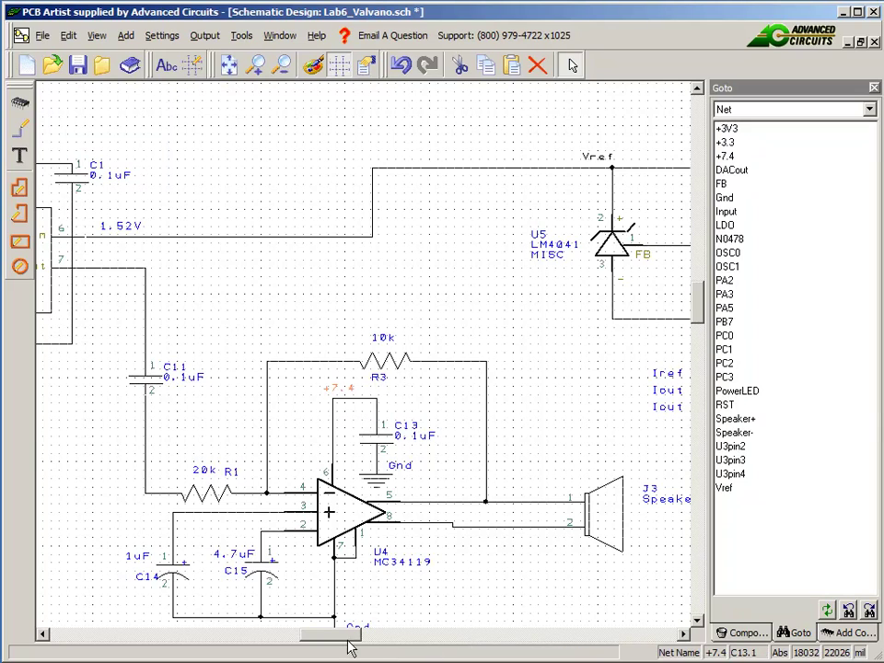
Place three OffBoardSwitch components from the EE345L library, DIP package, in a column between the microcontroller's port B block and the amplifier circuit
left_click_drag(349, 642, 453, 642)
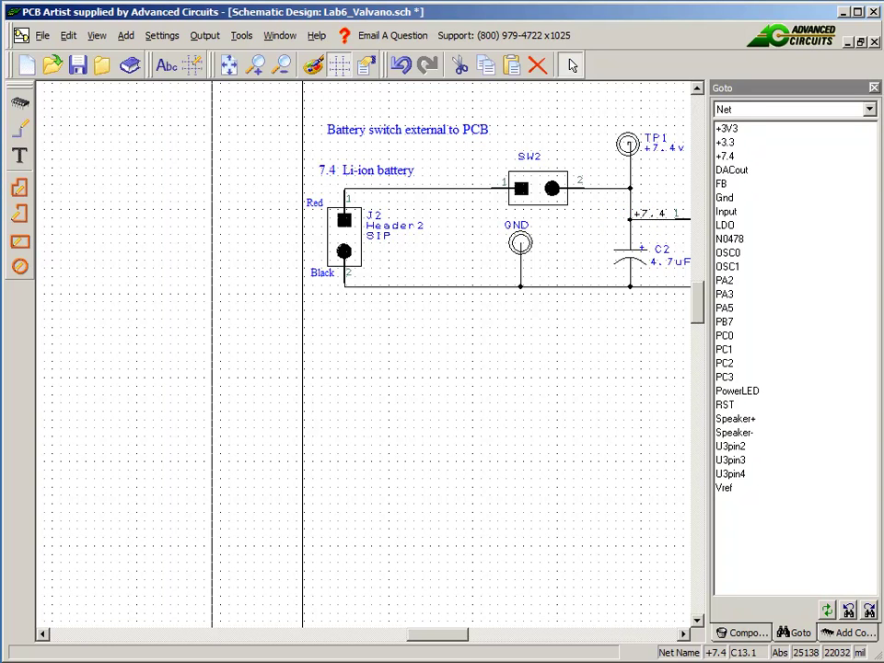
left_click_drag(455, 636, 345, 634)
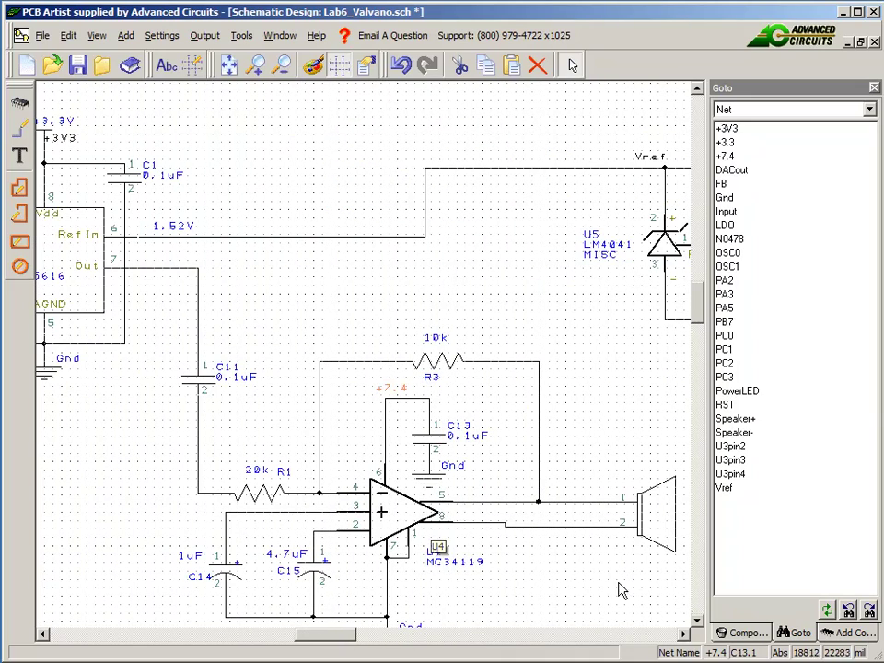
left_click(697, 621)
left_click(697, 620)
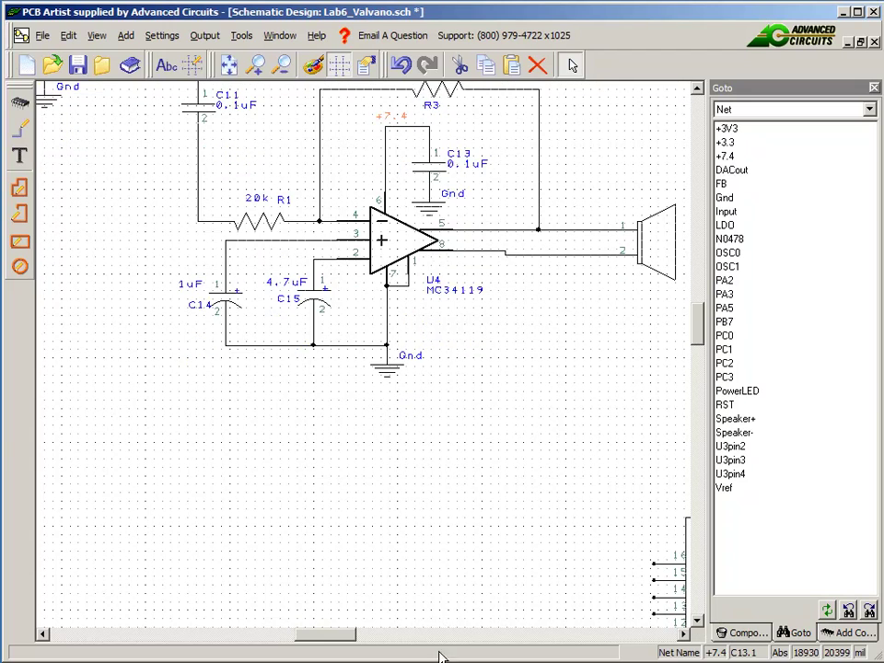
left_click_drag(353, 641, 318, 636)
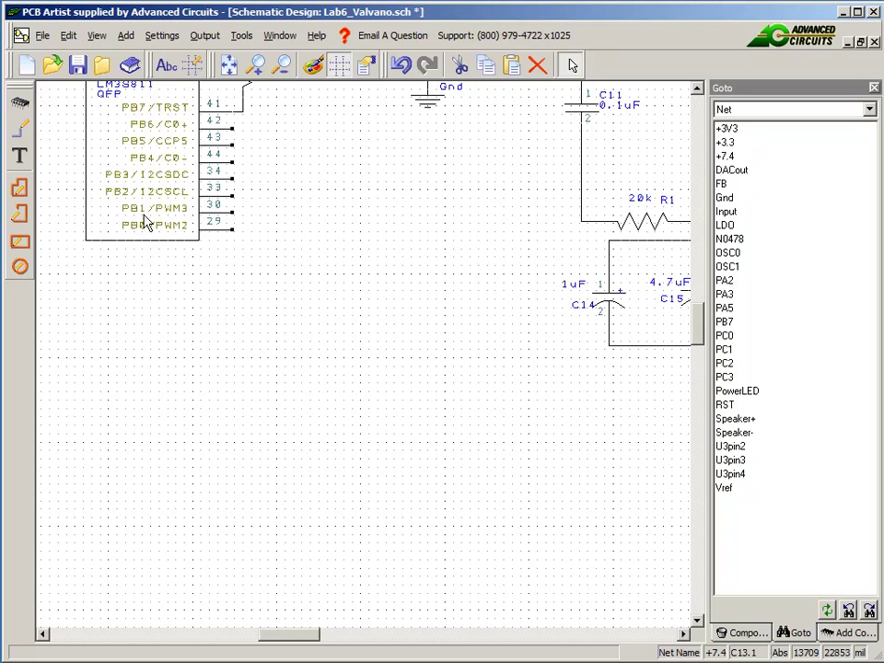
left_click(20, 100)
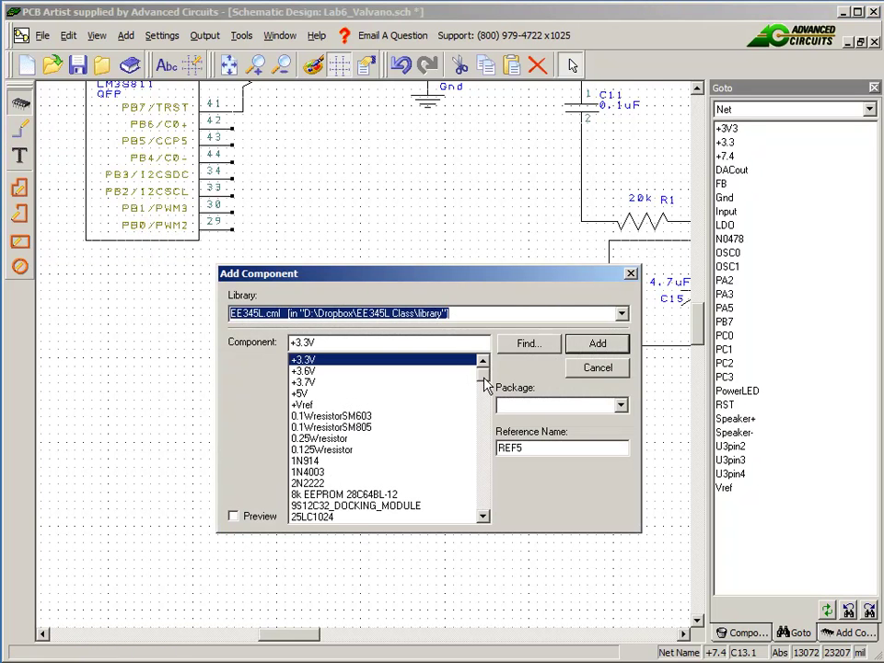
left_click_drag(489, 386, 504, 475)
left_click(346, 406)
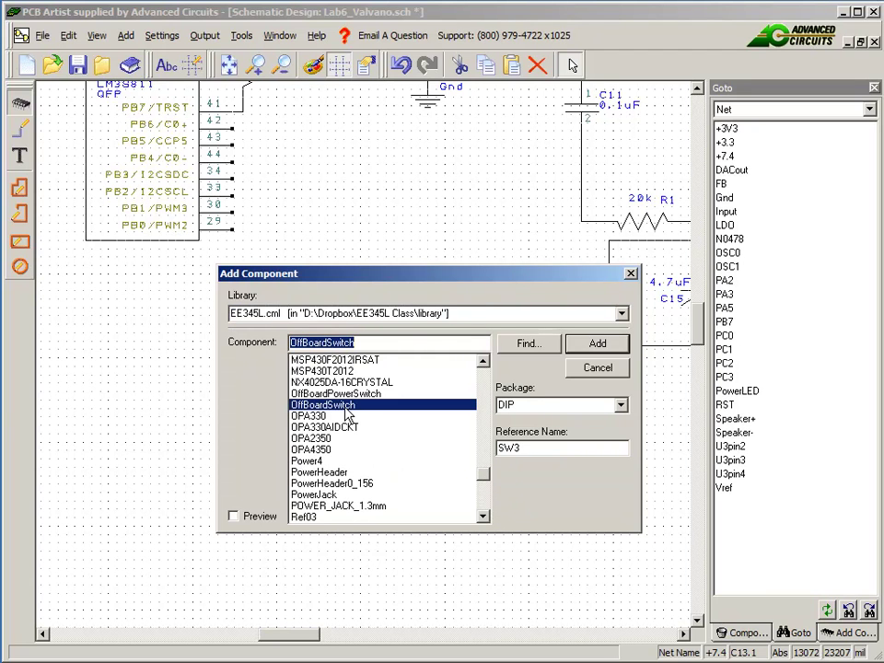
left_click(596, 344)
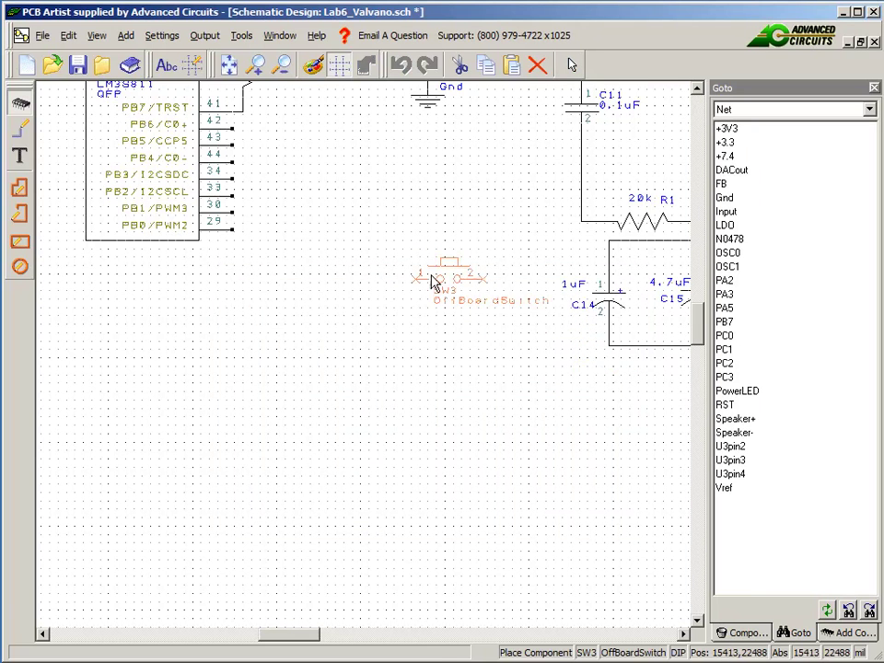
left_click(368, 258)
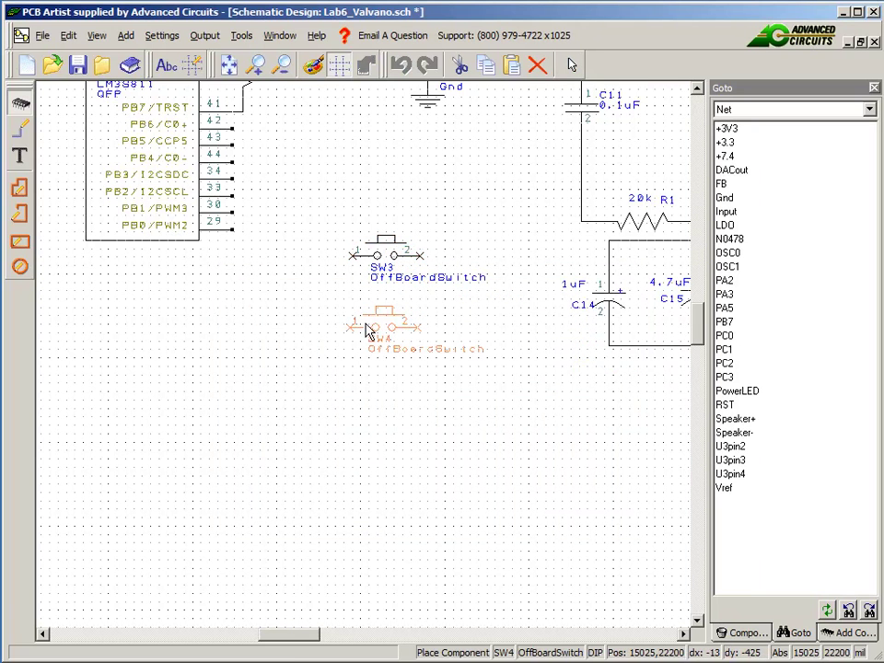
left_click(366, 331)
left_click(367, 402)
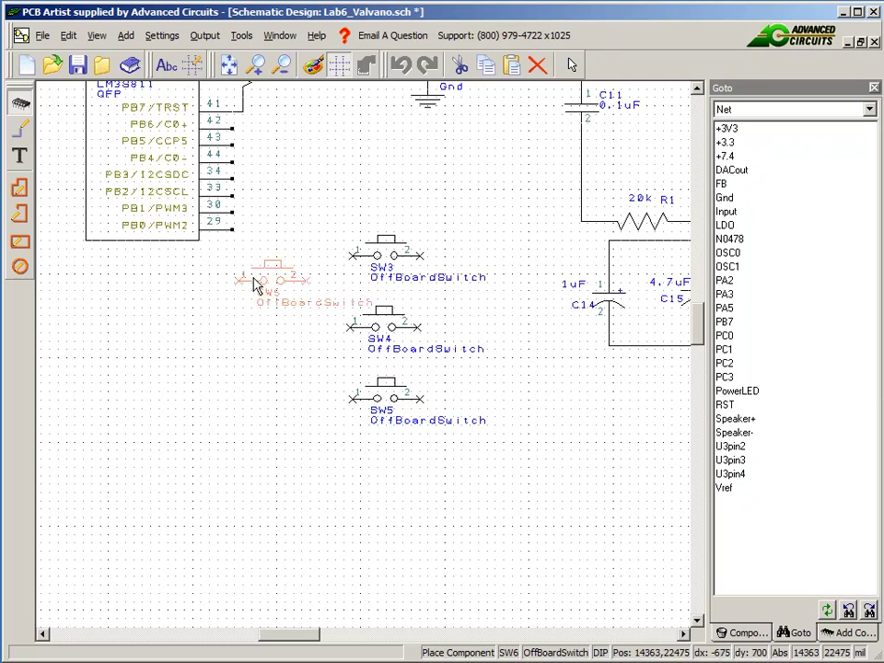
left_click(19, 102)
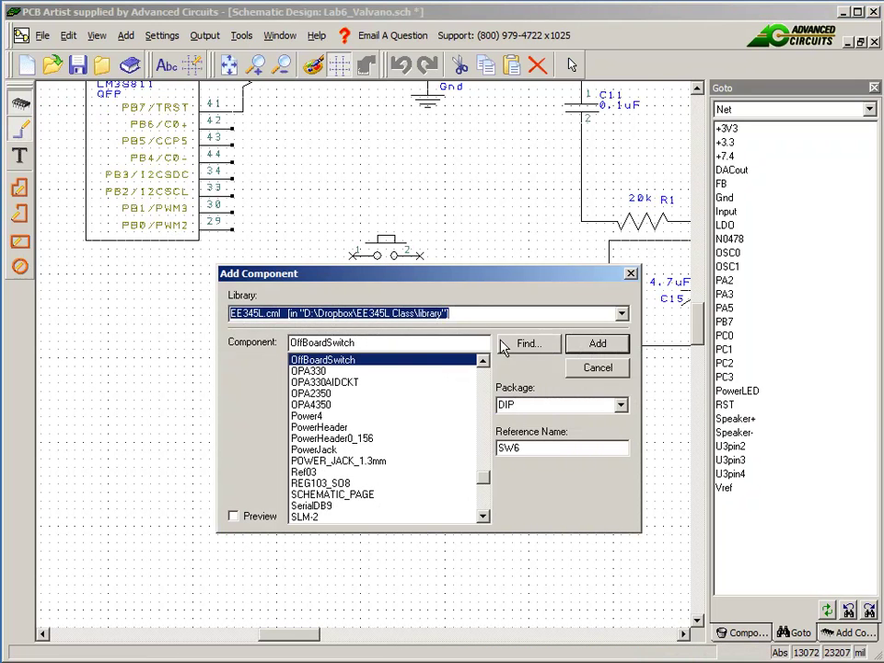
left_click(584, 369)
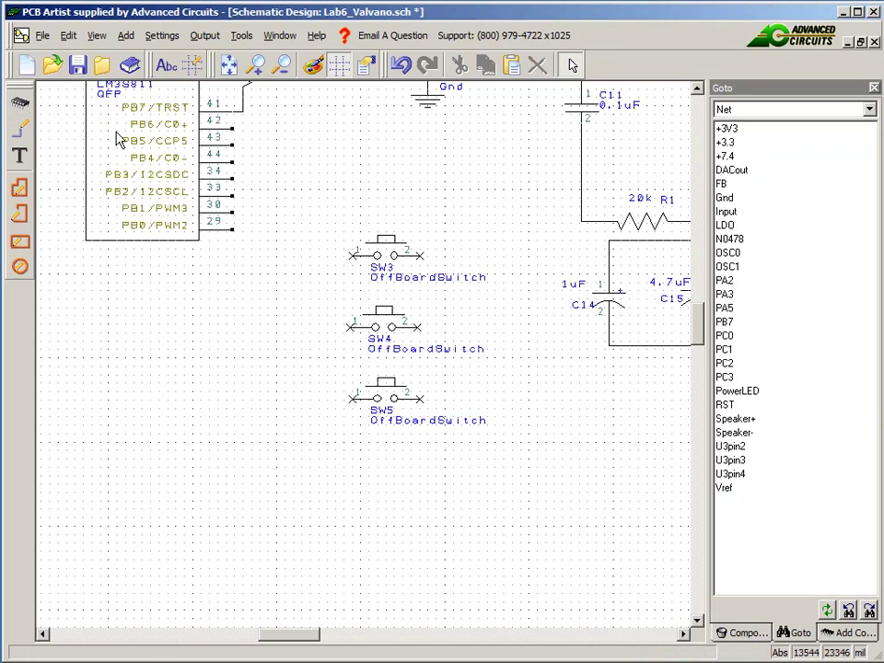
Wire the microcontroller's PB0, PB1 and PB2 pins to pin 1 of SW5, SW4 and SW3 respectively
left_click(20, 126)
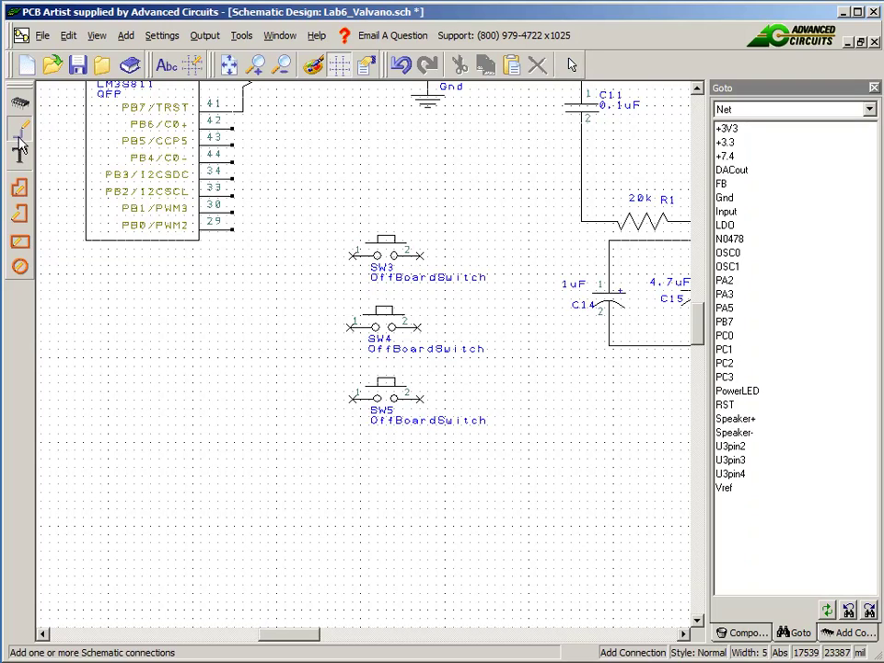
left_click(234, 232)
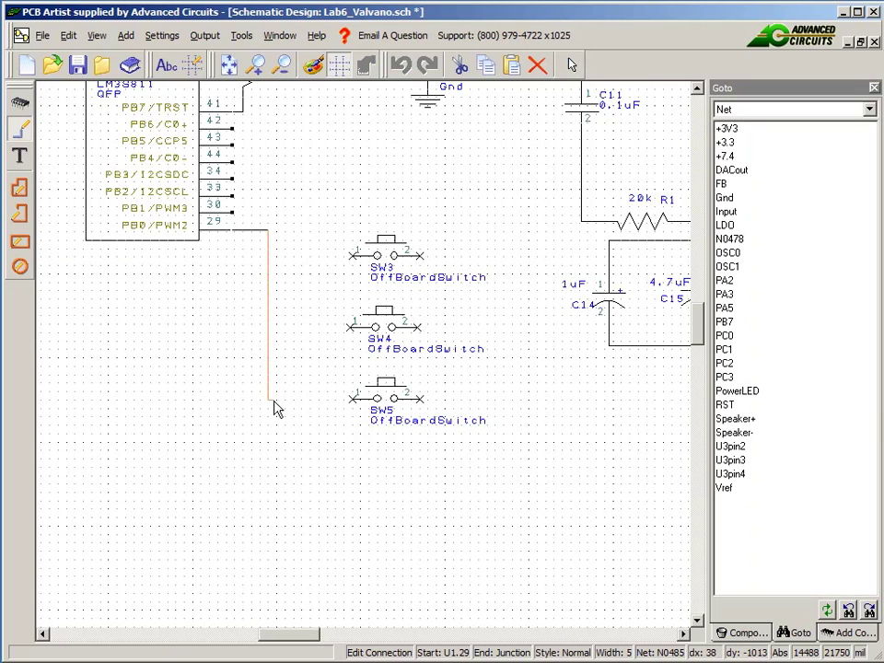
left_click(355, 405)
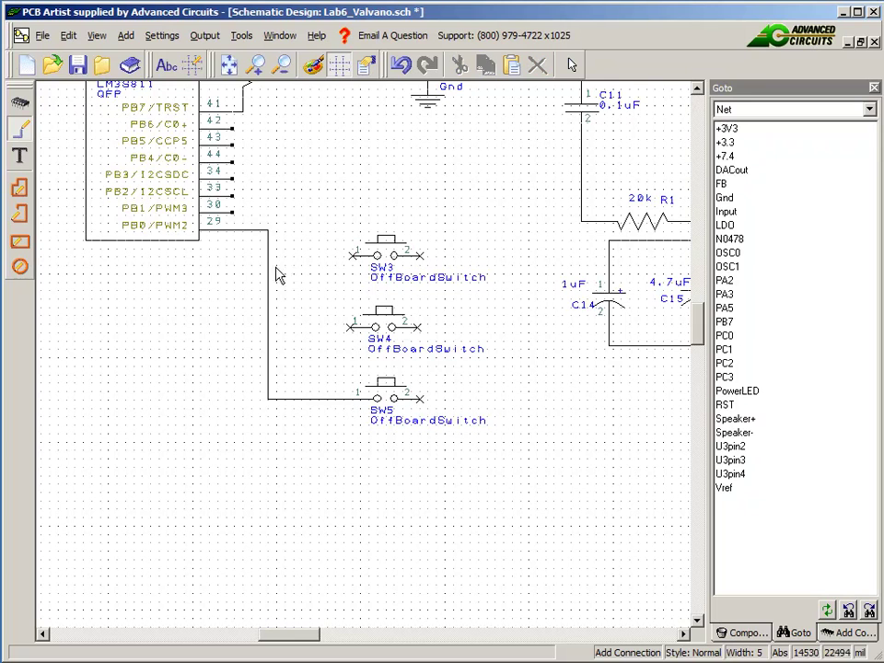
left_click(232, 215)
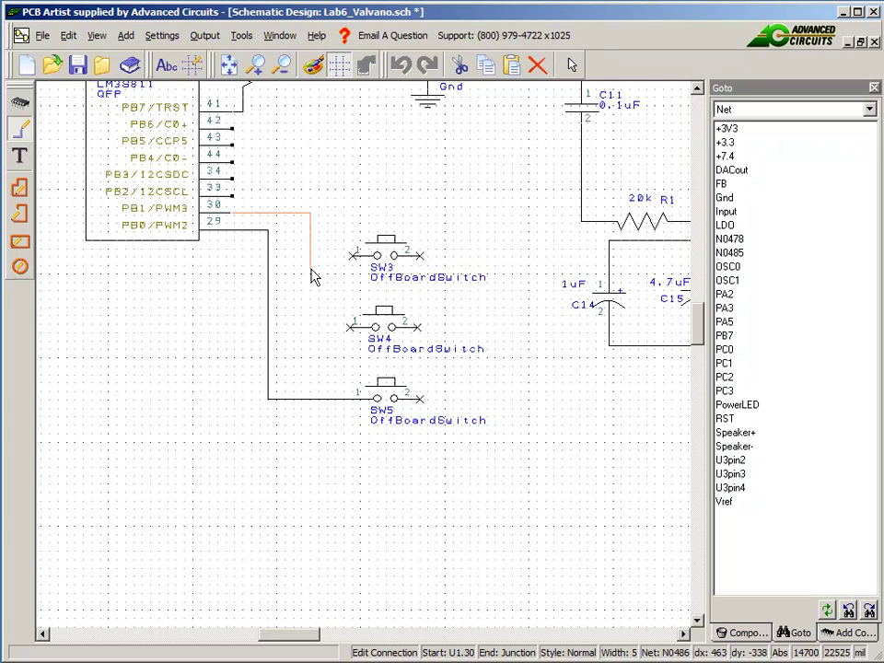
left_click(354, 327)
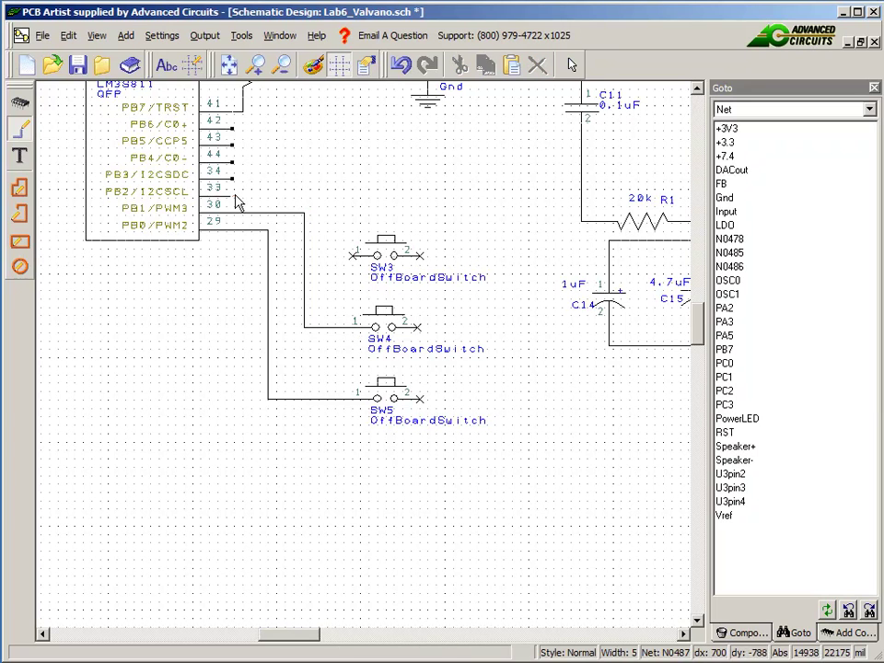
left_click(233, 197)
left_click(334, 262)
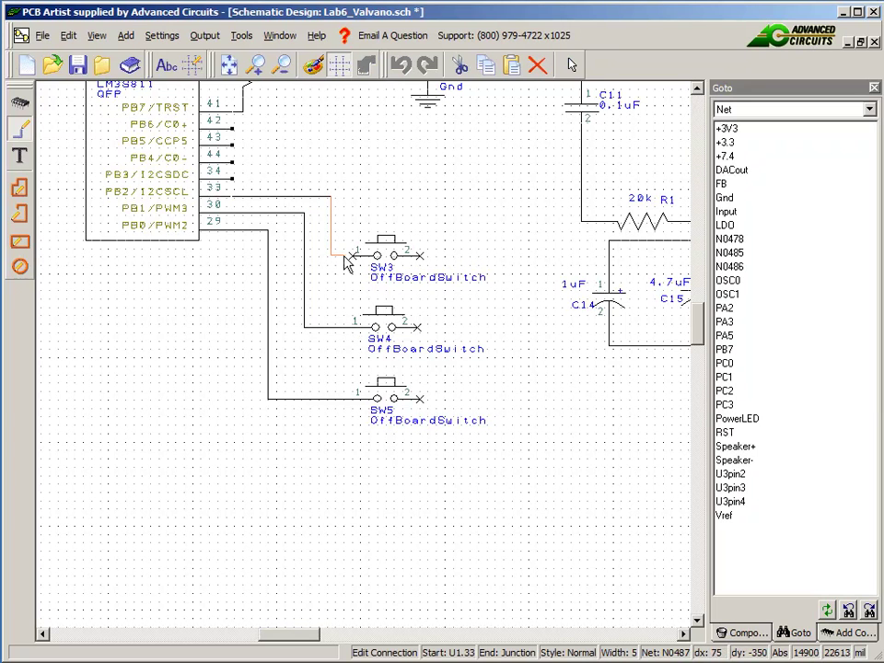
left_click(355, 257)
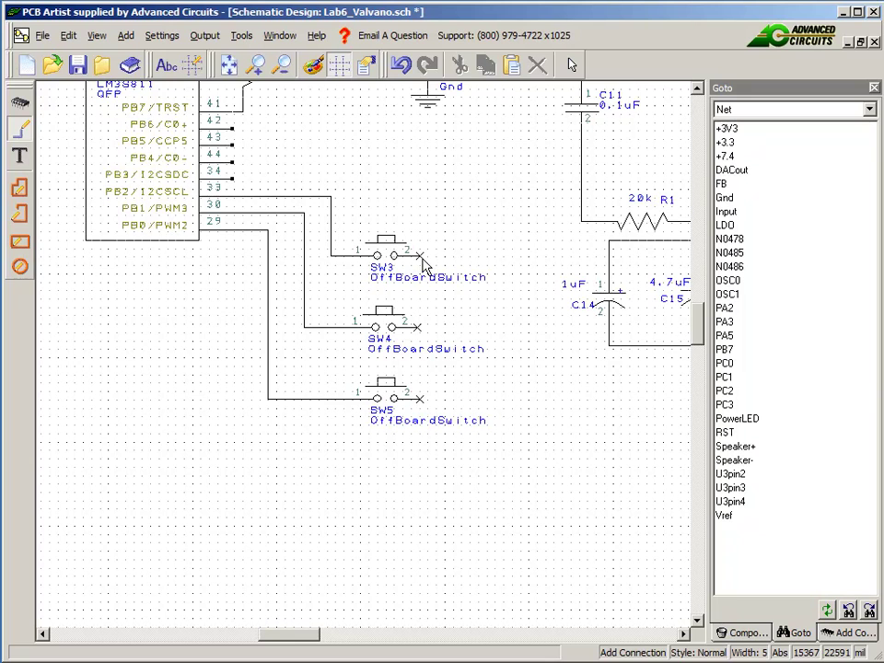
Wire pin 2 of switches SW3, SW4 and SW5 to the amplifier's Gnd line at the bottom of C14
scroll(599, 392, "down", 1)
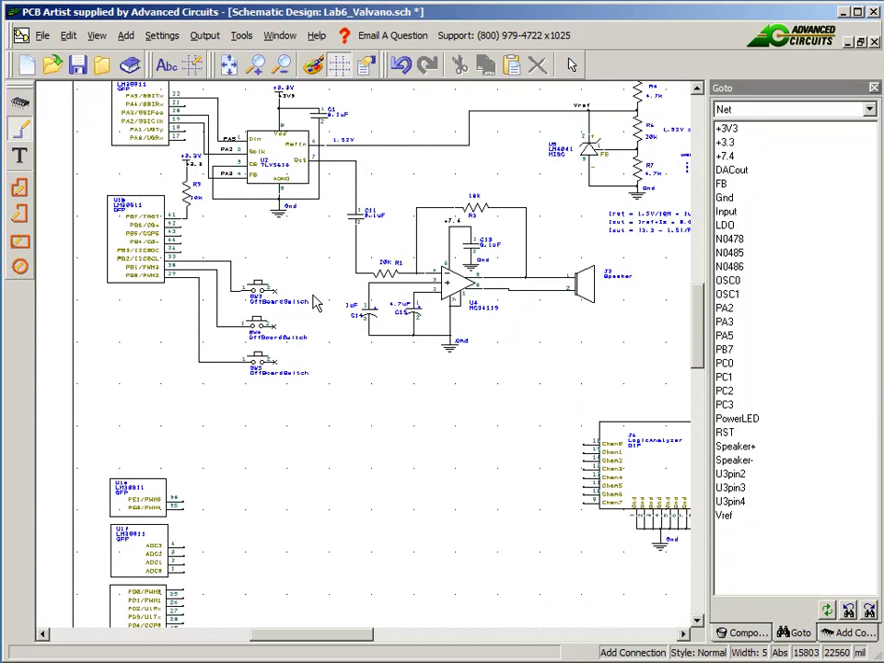
scroll(315, 304, "up", 1)
left_click(290, 348)
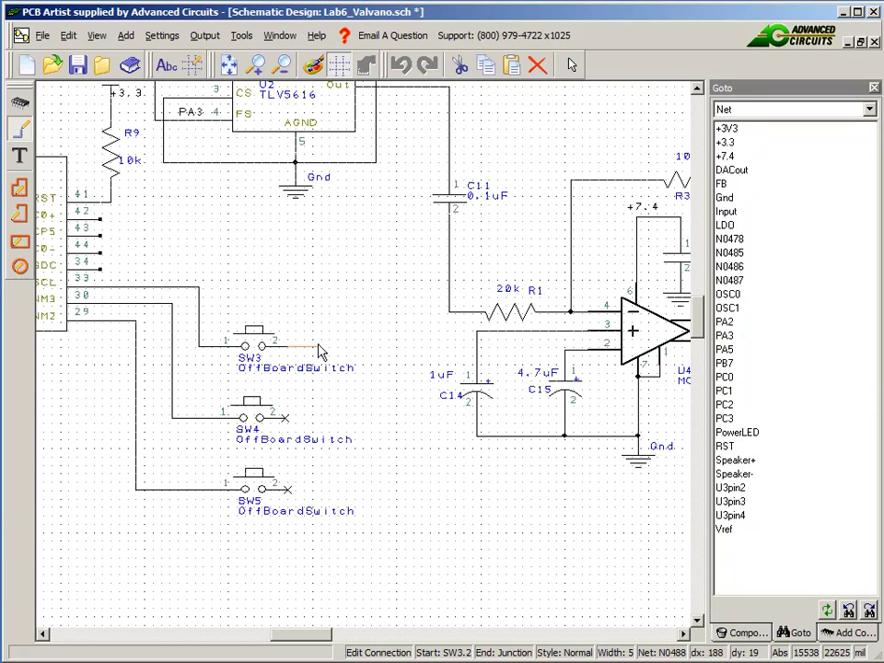
left_click(476, 433)
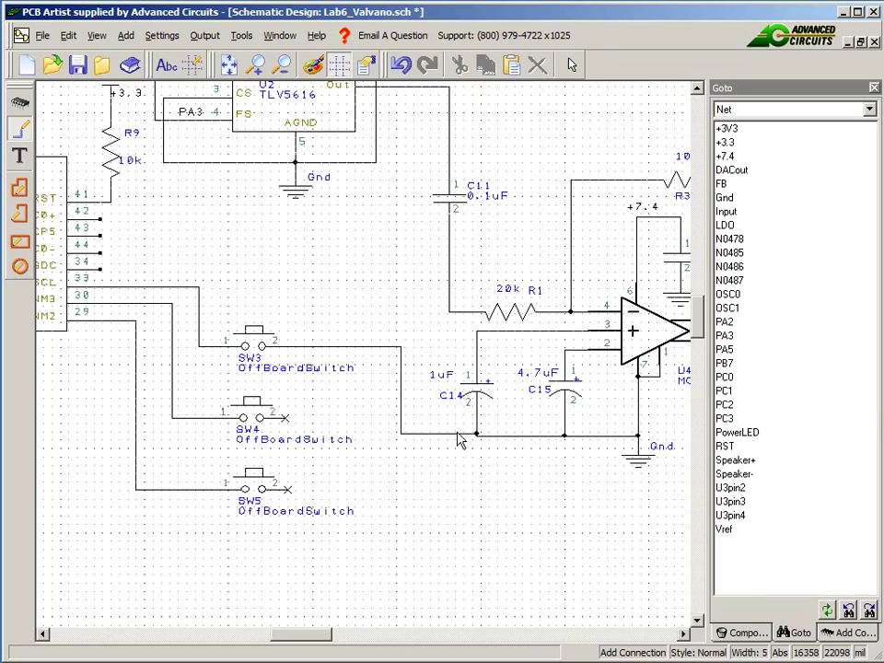
left_click(286, 420)
left_click(402, 424)
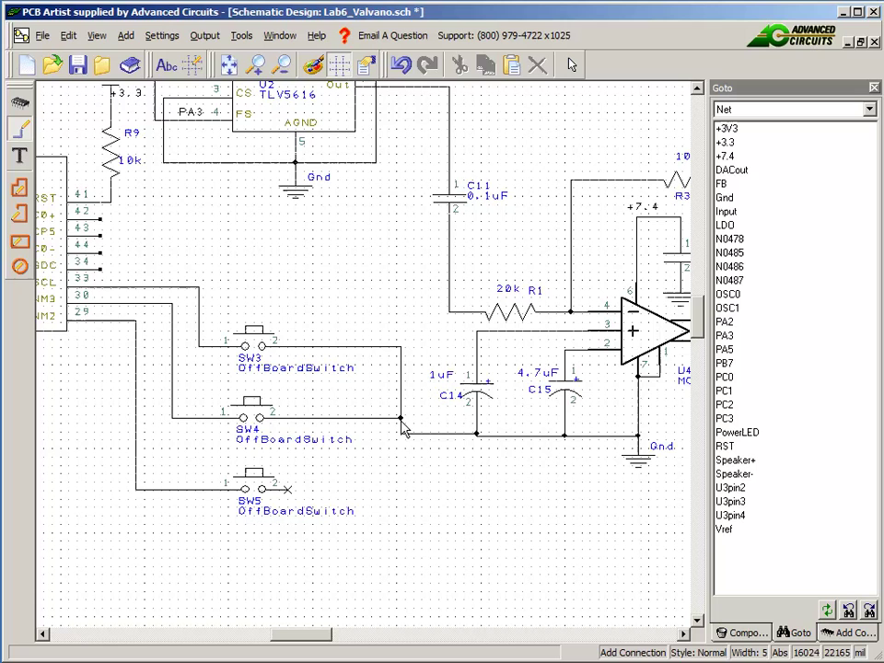
left_click(290, 494)
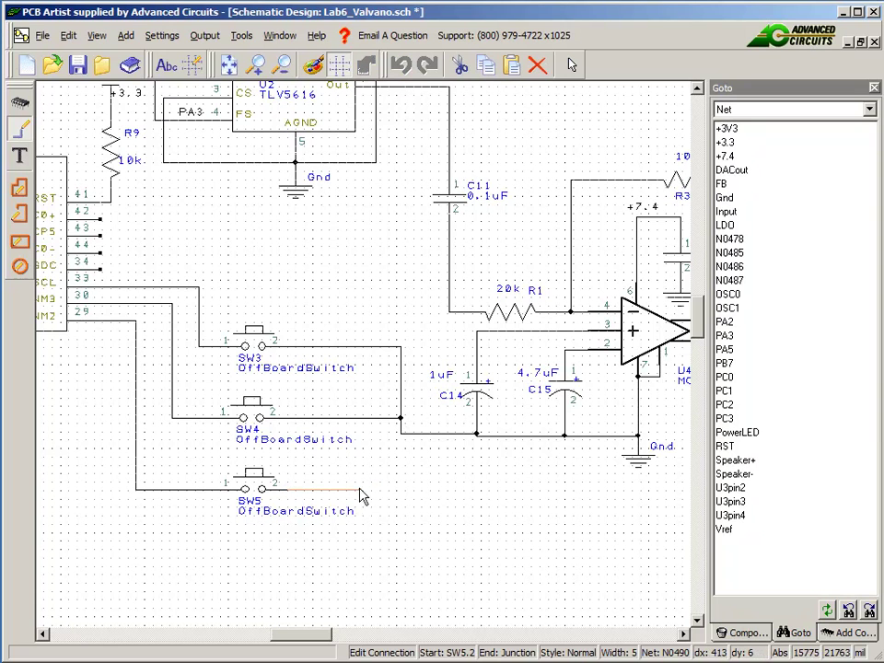
left_click(401, 434)
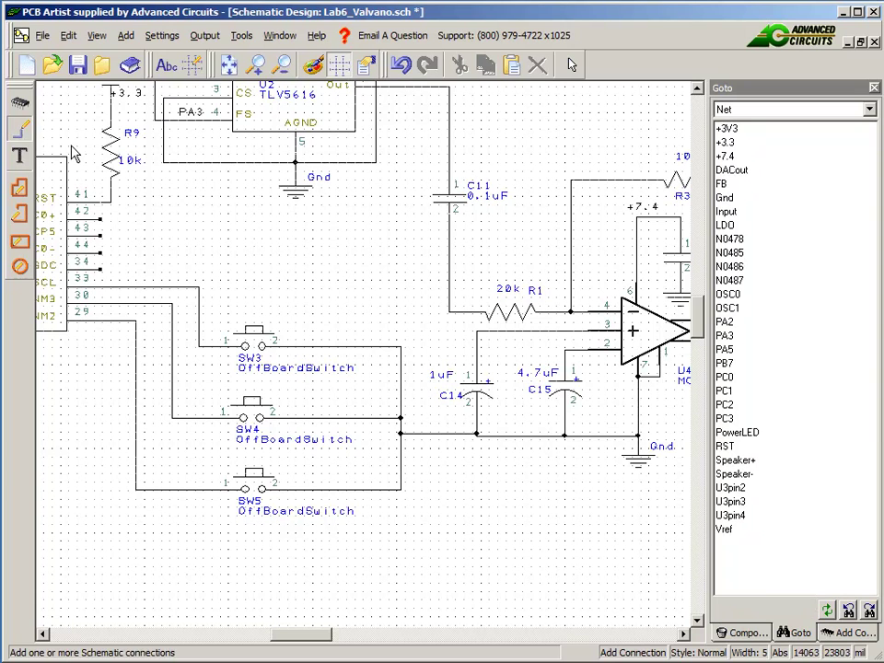
left_click(571, 69)
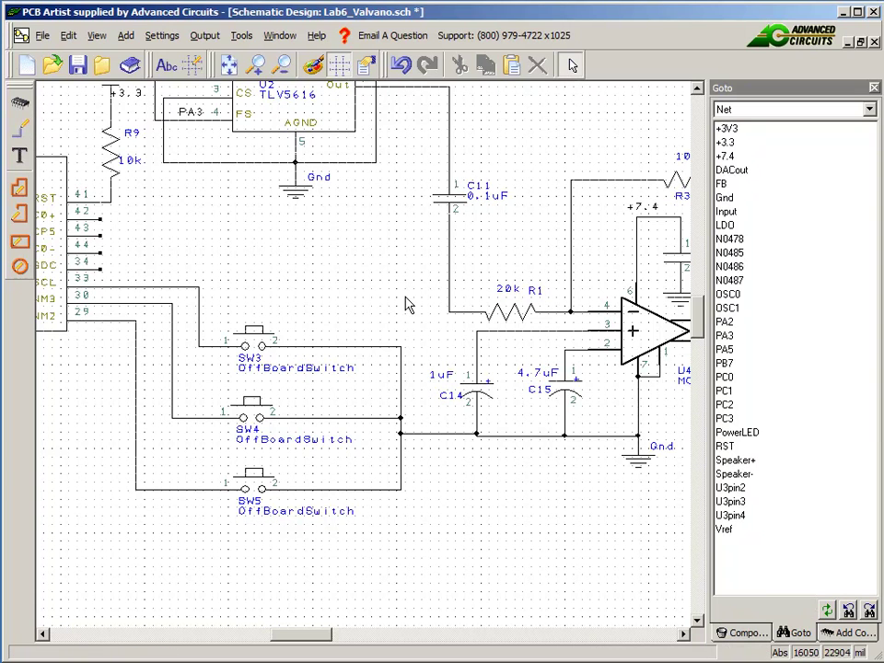
Change the net of the connection between U1 pin 29 and SW5 pin 1 to PB0
right_click(177, 497)
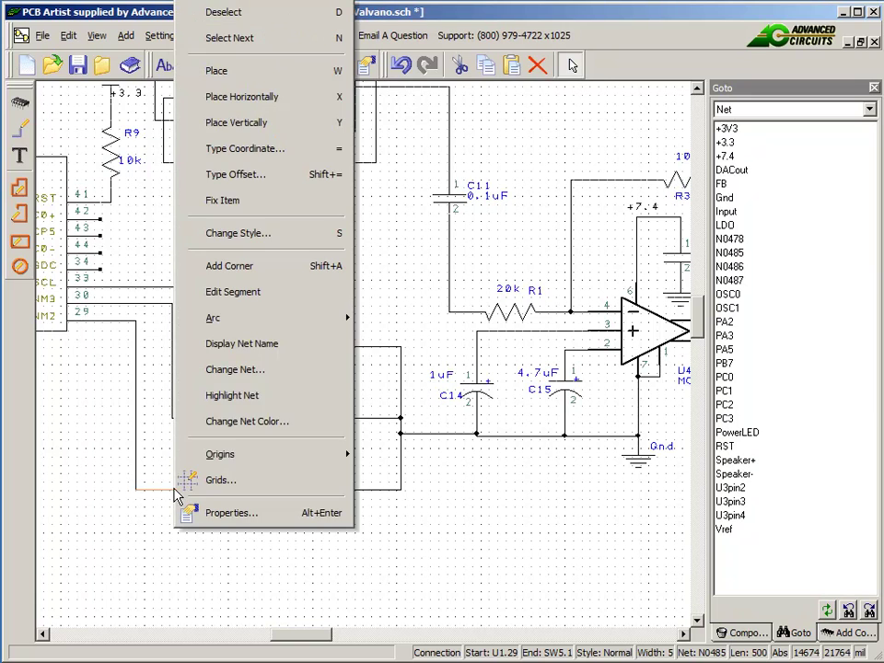
left_click(242, 375)
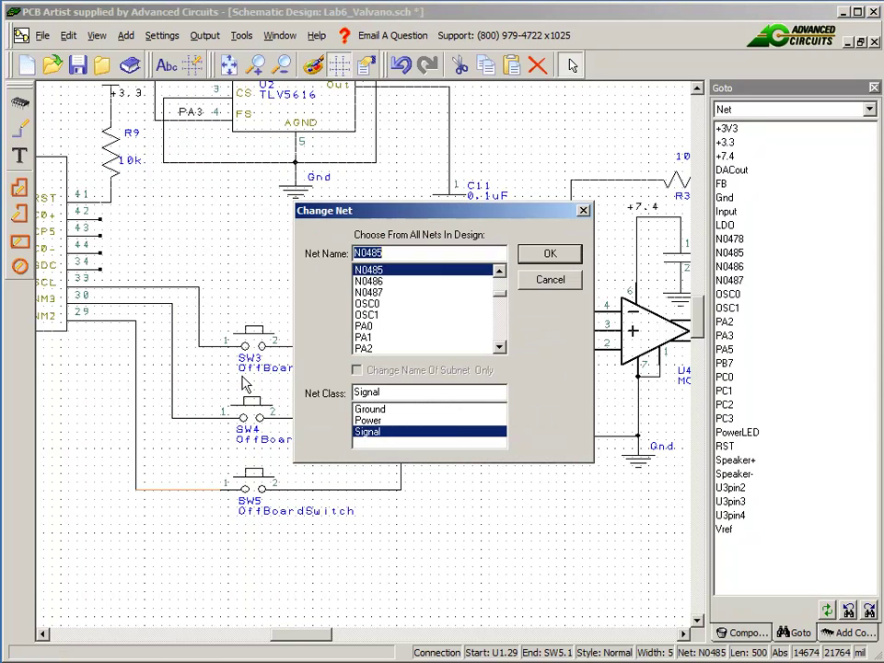
type("PB0")
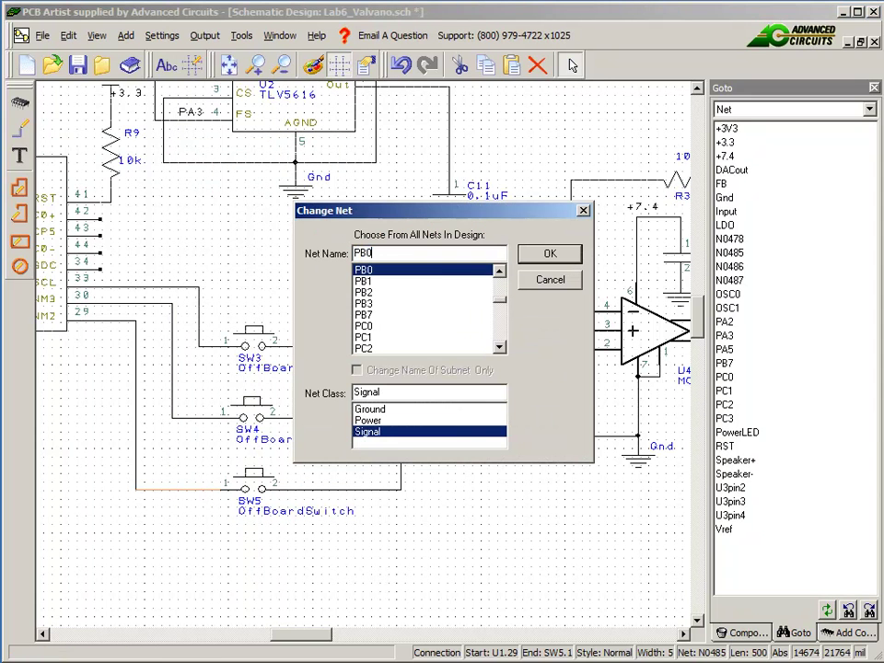
left_click(543, 256)
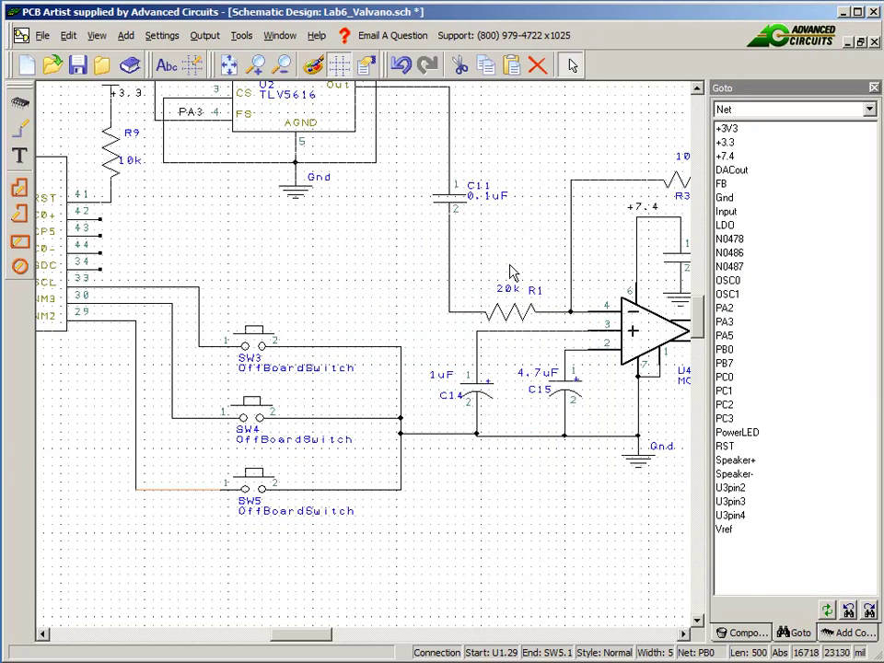
Change the net of the connection between U1 pin 30 and SW4 pin 1 to PB1
left_click(203, 420)
right_click(202, 420)
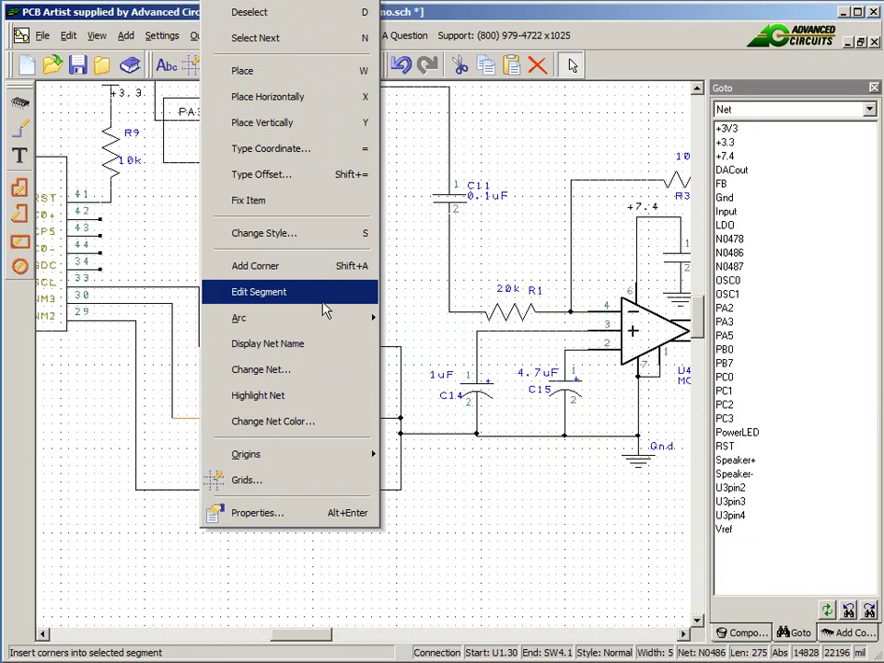
left_click(304, 368)
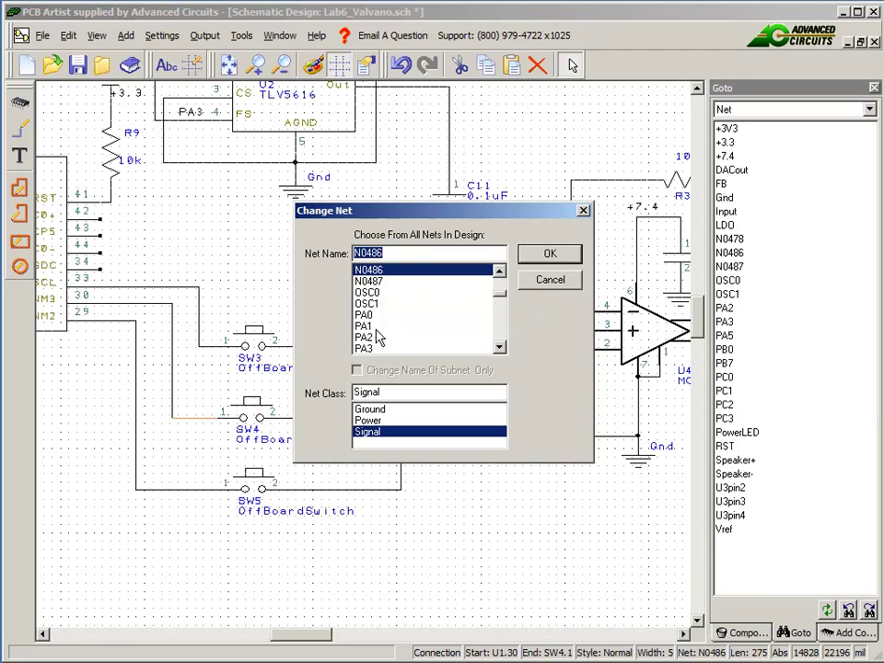
type("PB1")
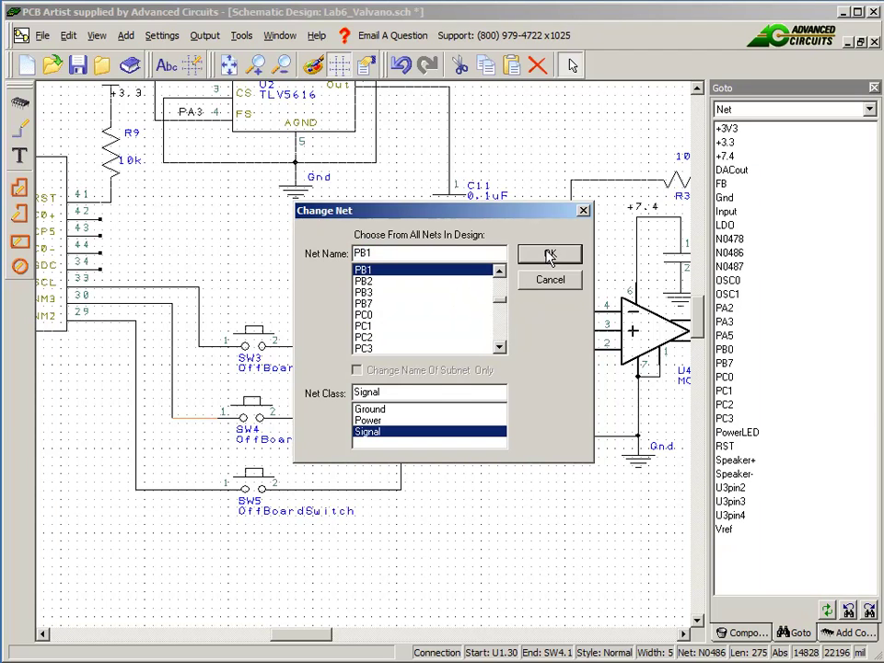
left_click(550, 256)
Change the net of the connection between U1 pin 33 and SW3 pin 1 to PB2
left_click(213, 352)
right_click(213, 353)
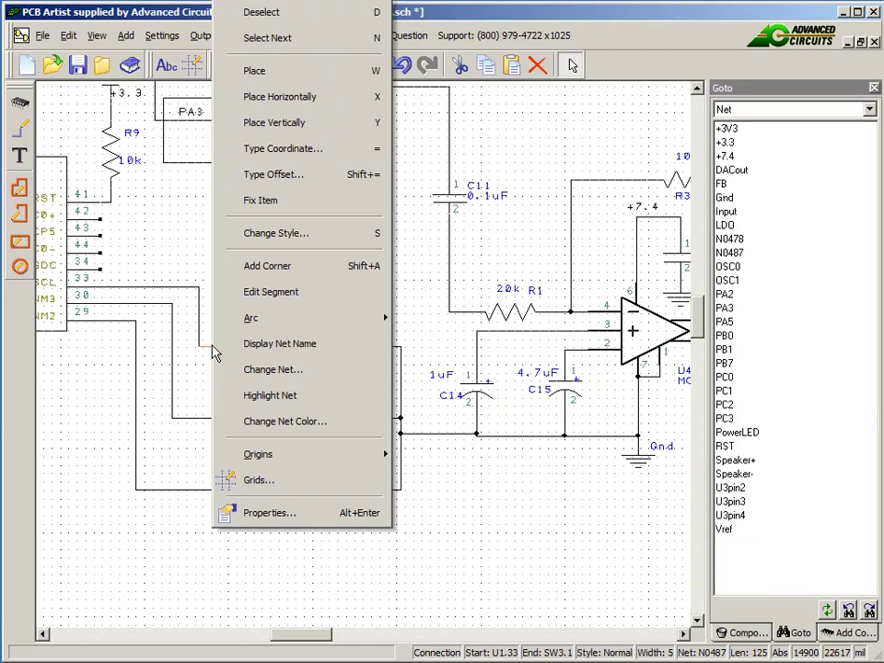
left_click(267, 370)
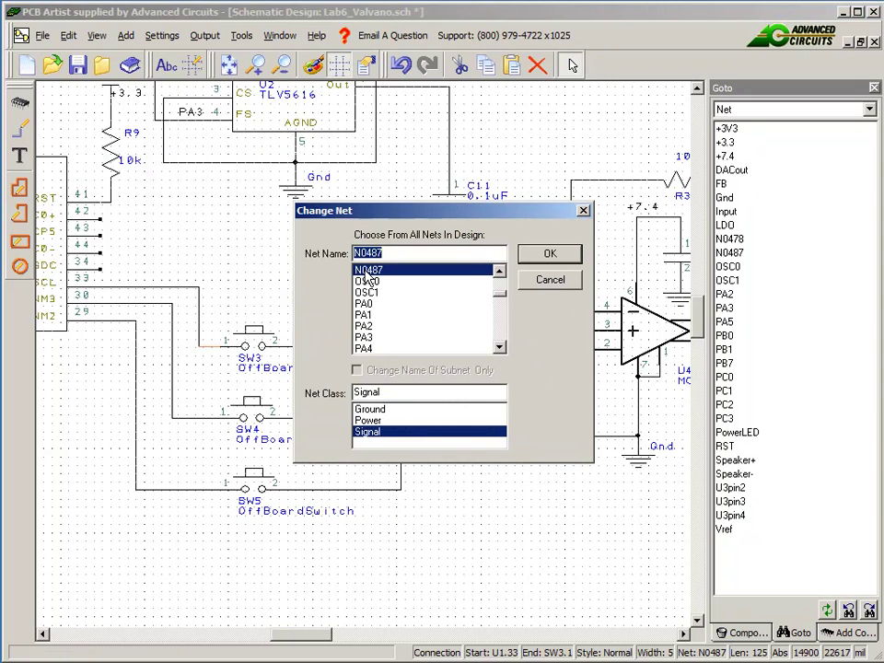
type("PB2")
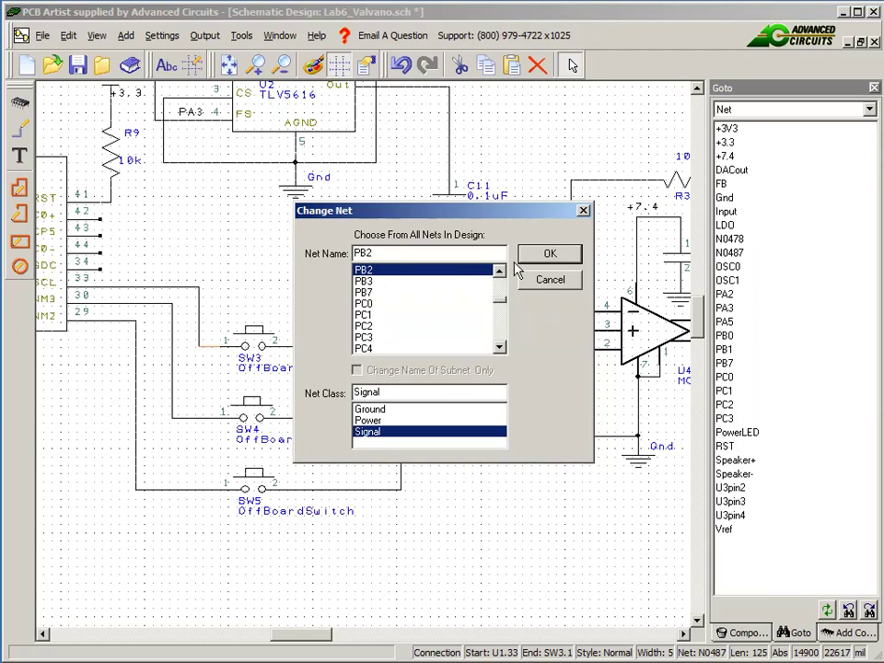
left_click(549, 254)
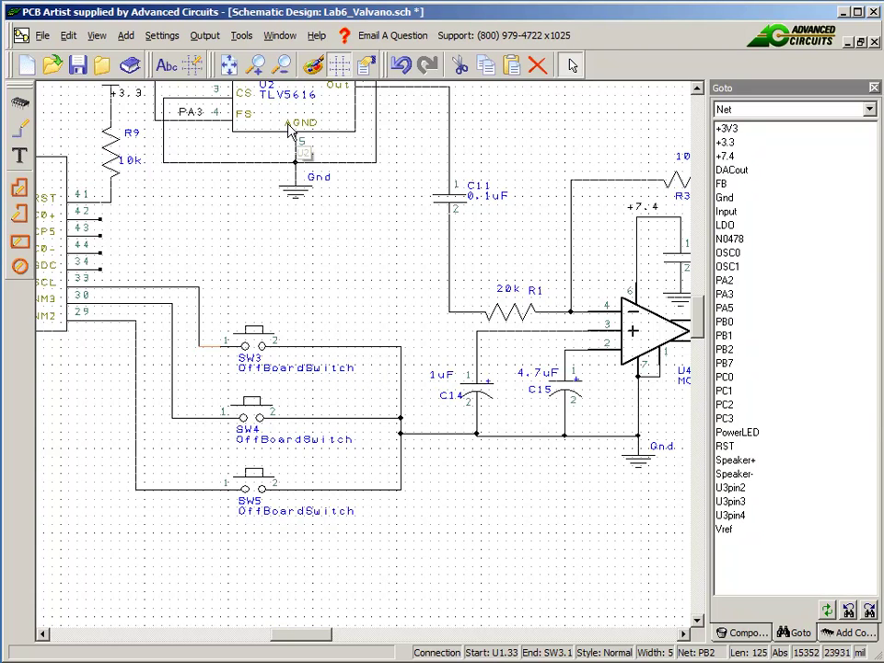
Forward the schematic's design changes to the Lab6_Valvano PCB, then review the change report and close it
left_click(240, 38)
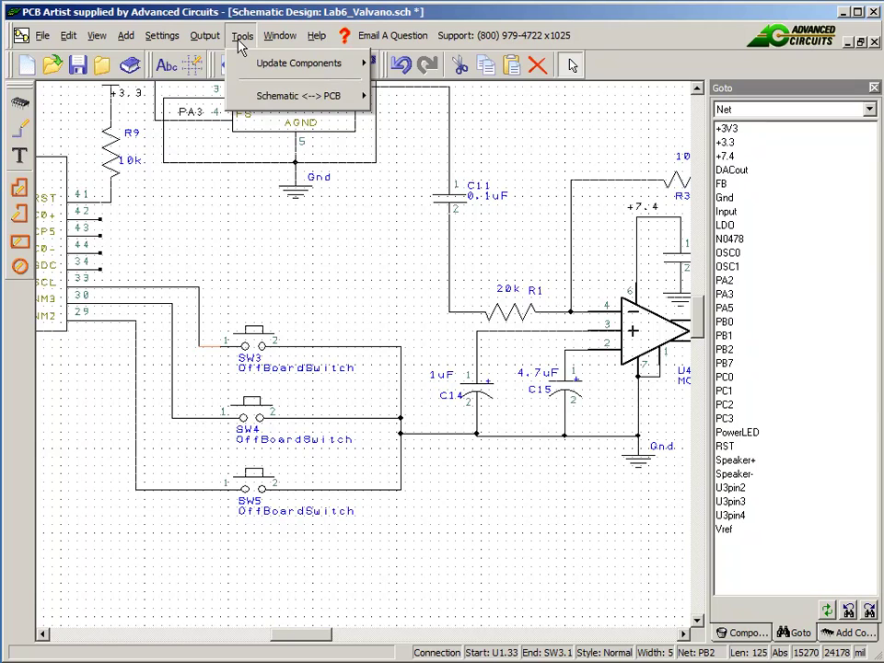
mouse_move(266, 93)
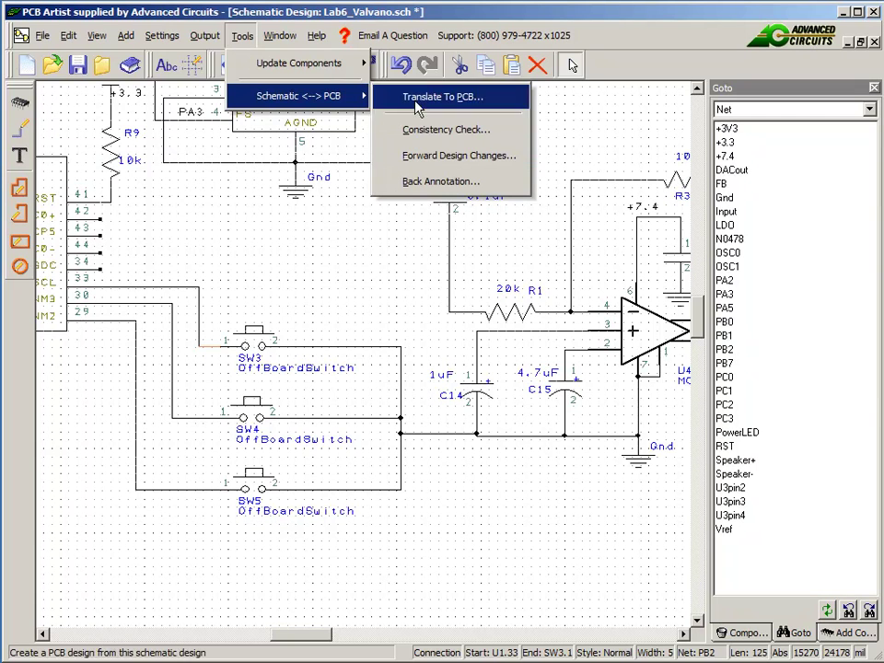
left_click(443, 158)
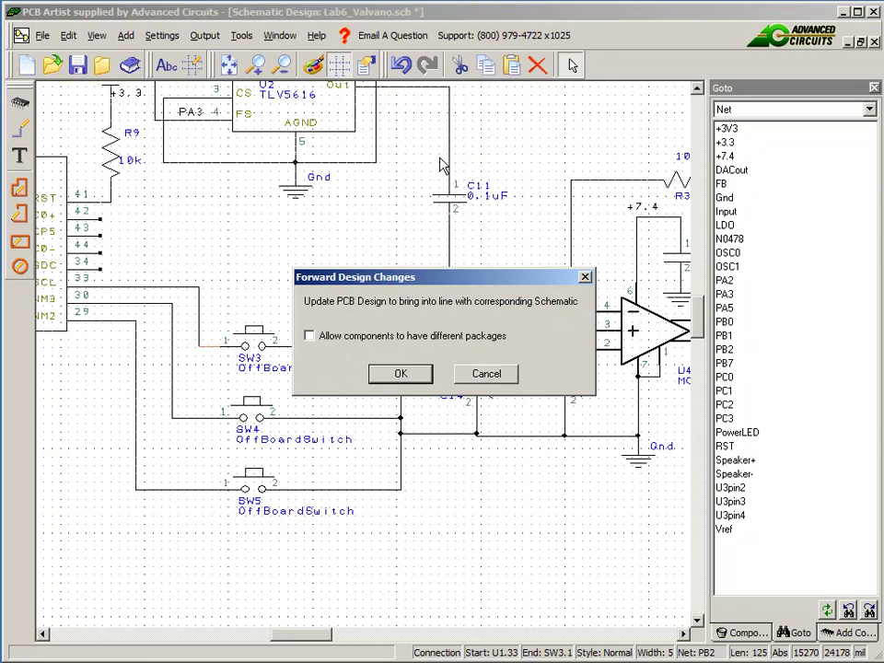
left_click(410, 373)
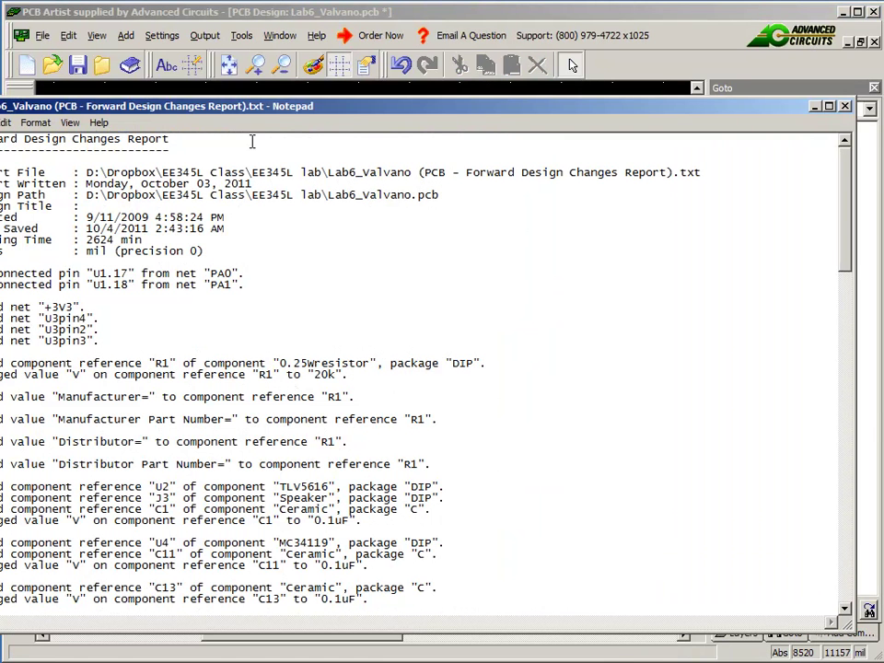
left_click_drag(271, 115, 364, 67)
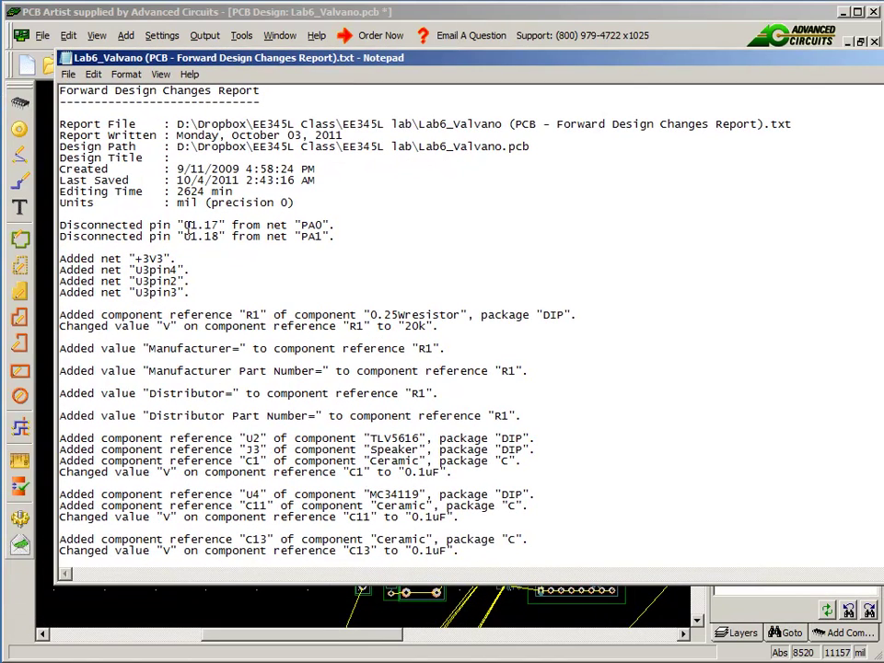
scroll(236, 297, "down", 17)
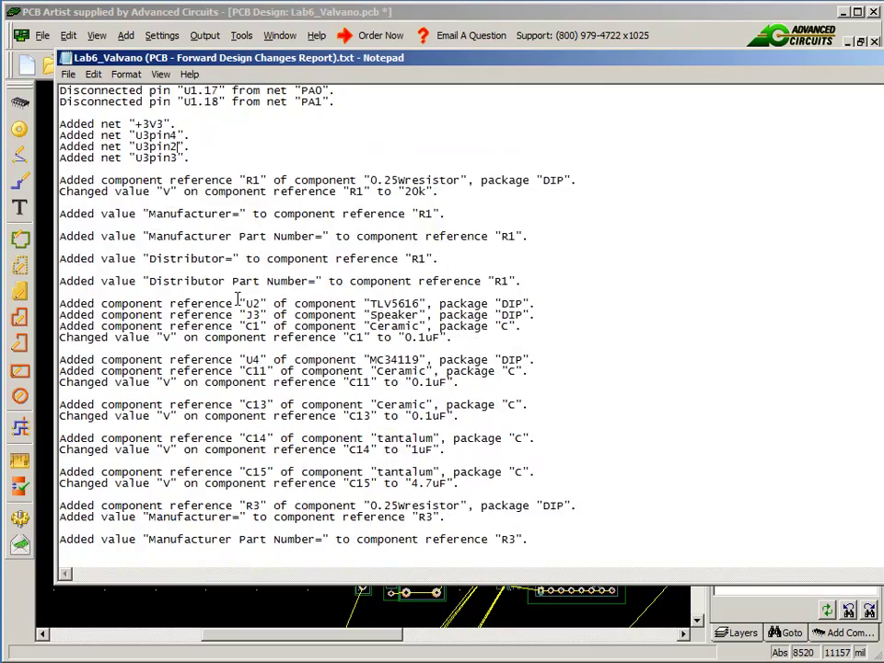
scroll(237, 297, "down", 20)
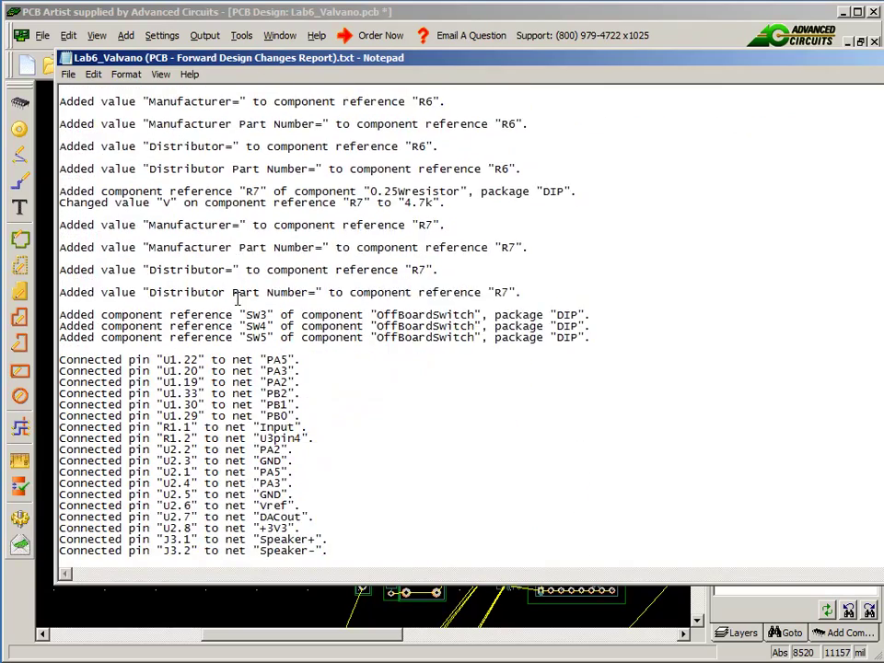
scroll(236, 297, "up", 10)
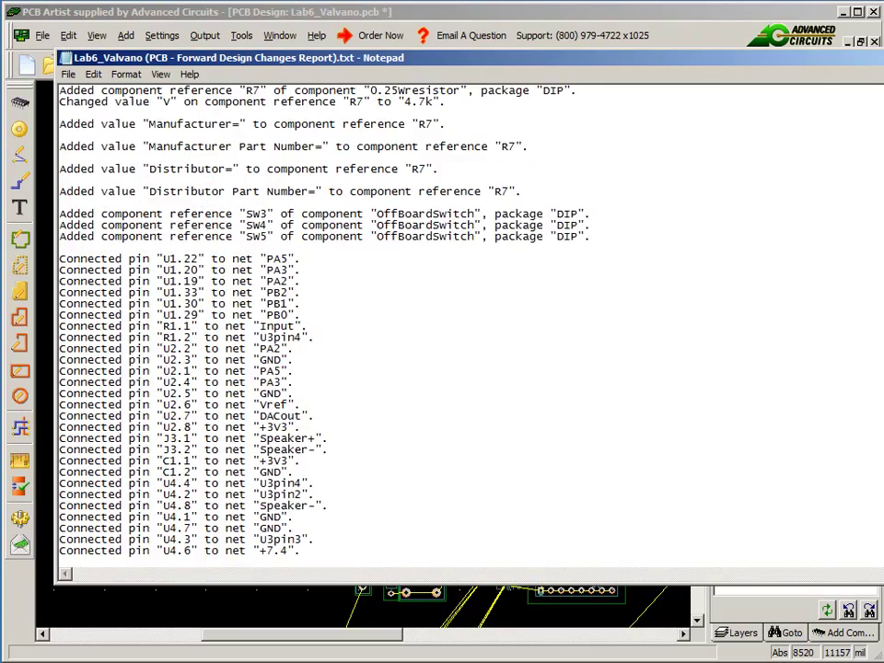
key("alt+F4")
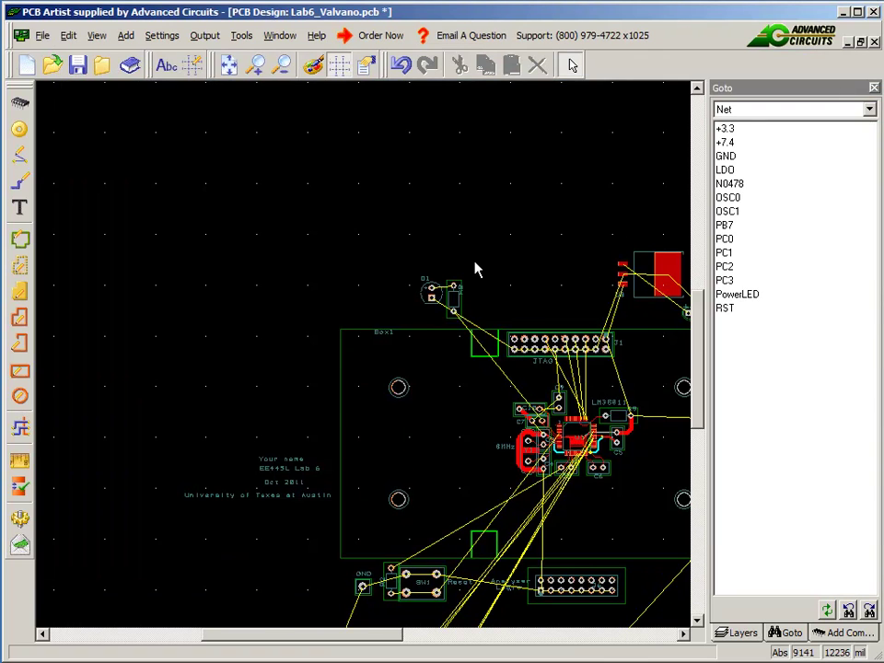
Move the group of newly added components from the lower-left corner of the PCB sheet to just above the Box1 outline
scroll(365, 363, "down", 3)
scroll(350, 394, "down", 1)
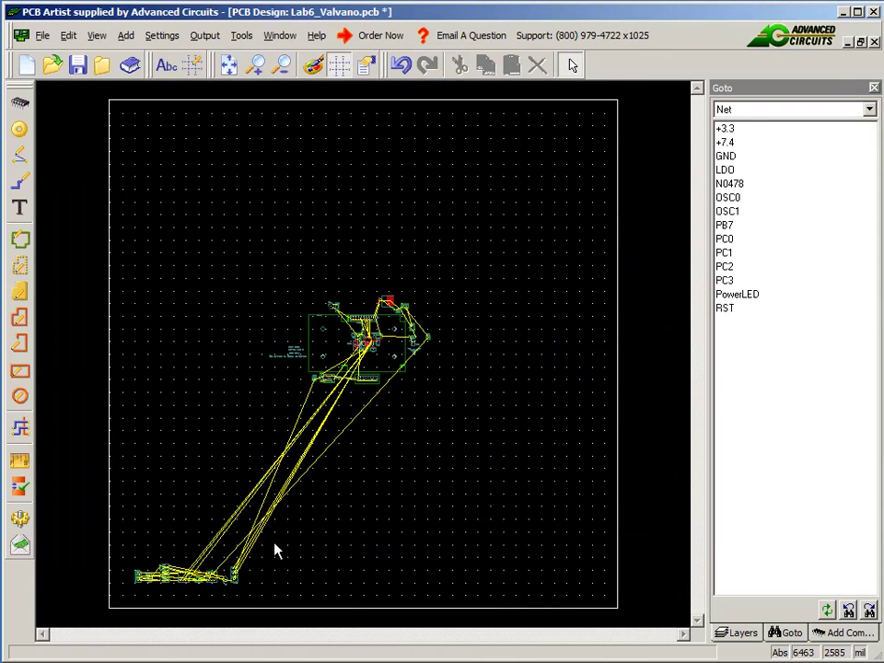
left_click_drag(275, 542, 289, 293)
scroll(289, 293, "up", 2)
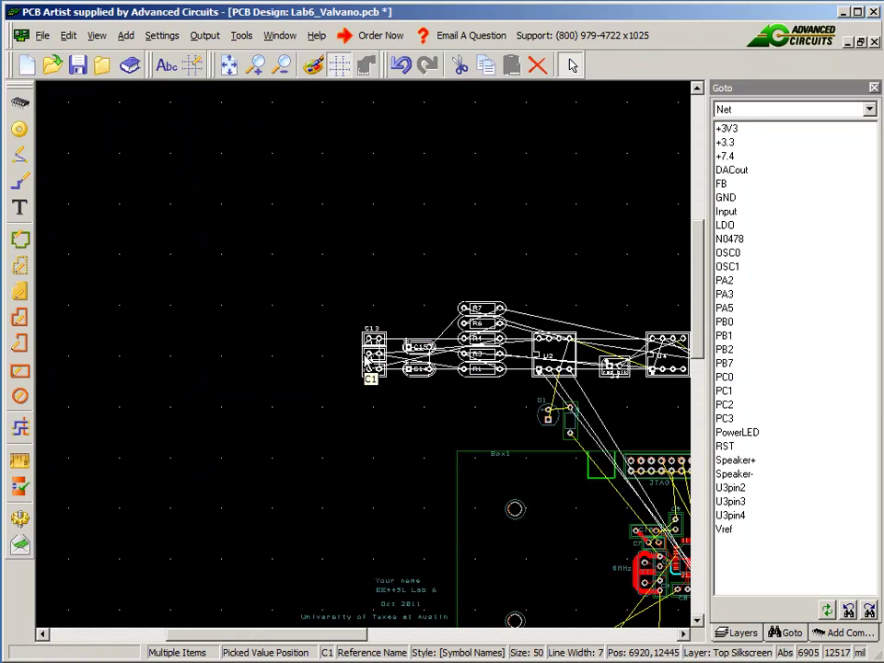
left_click(683, 634)
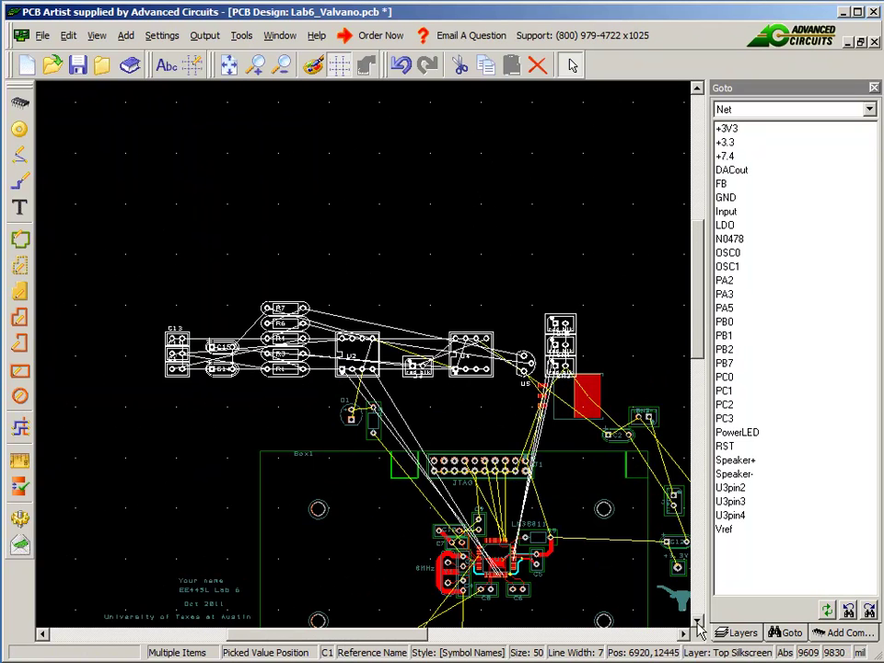
left_click(697, 621)
left_click(348, 398)
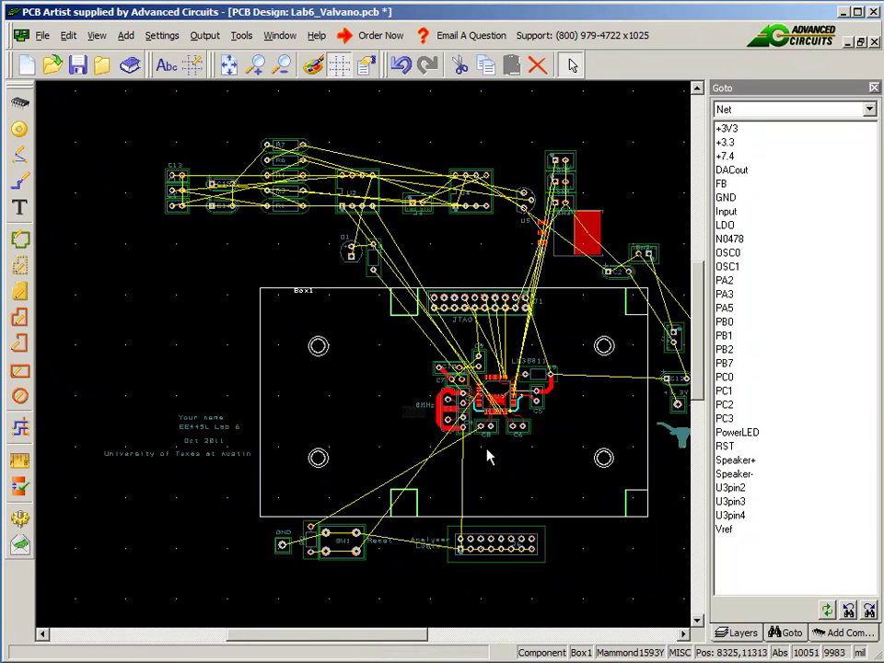
Examine the routing around microcontroller U1 and its unrouted connections to the added components above the Box1 outline
scroll(495, 421, "up", 3)
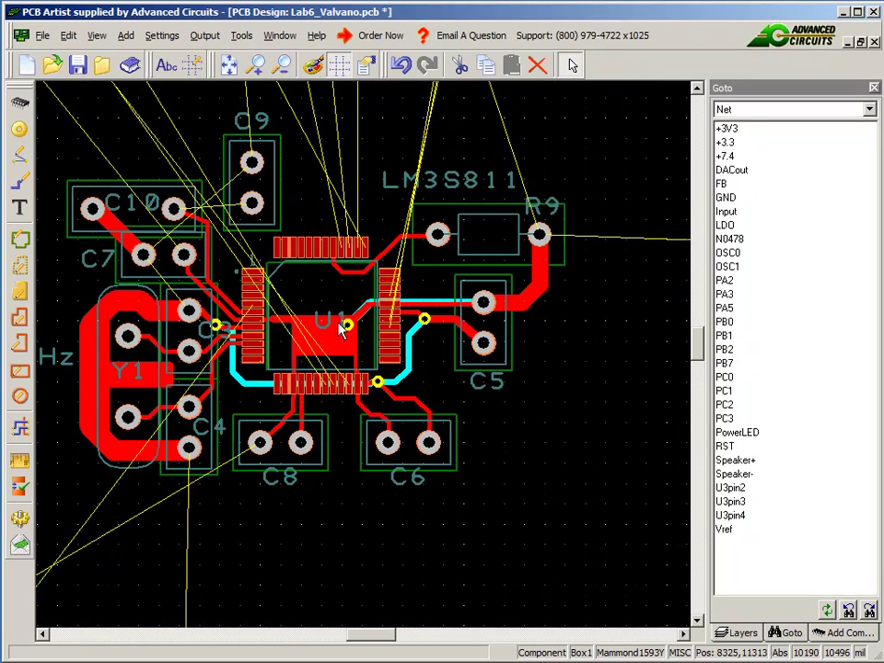
scroll(430, 175, "down", 2)
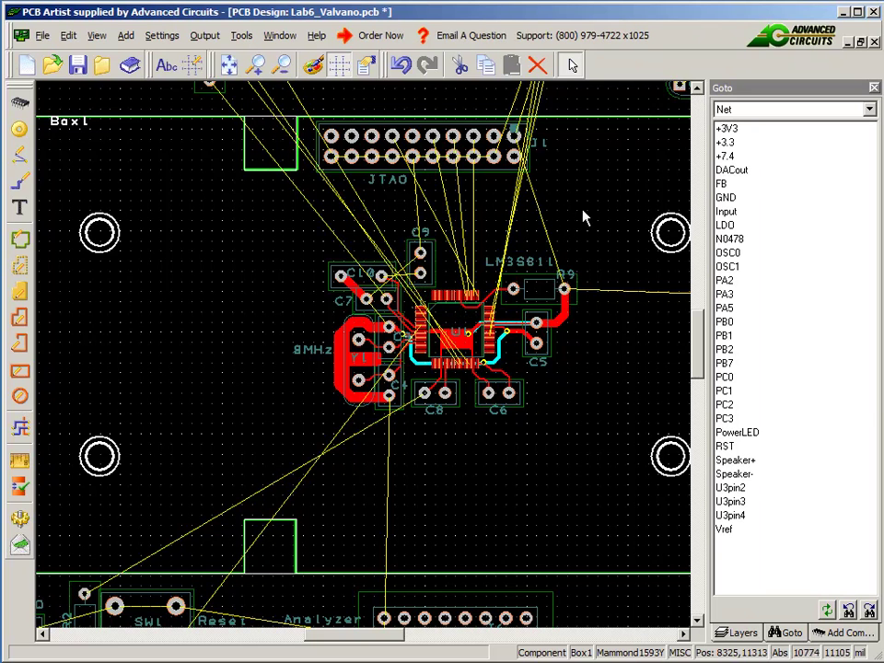
left_click(698, 91)
left_click(698, 90)
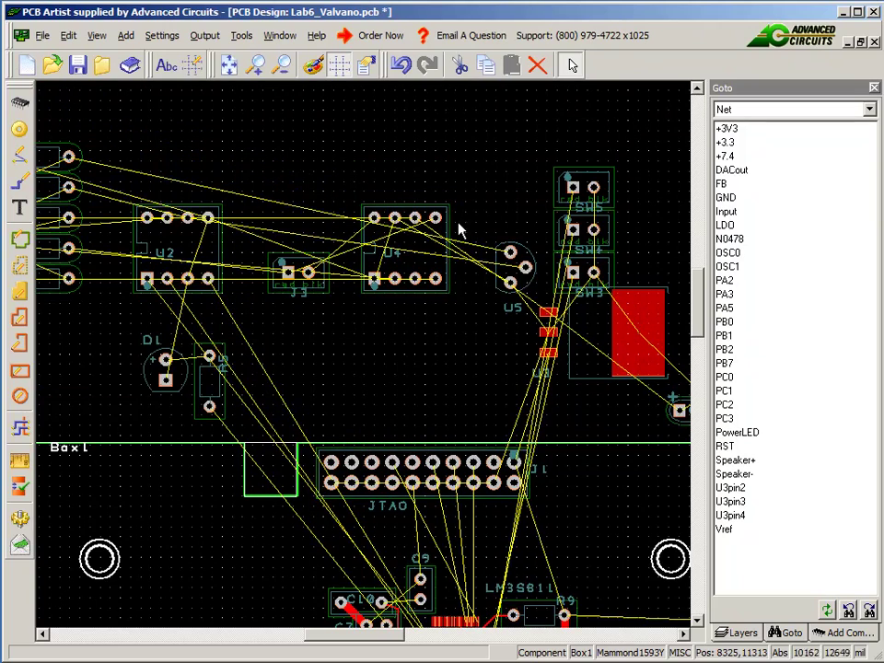
left_click(41, 634)
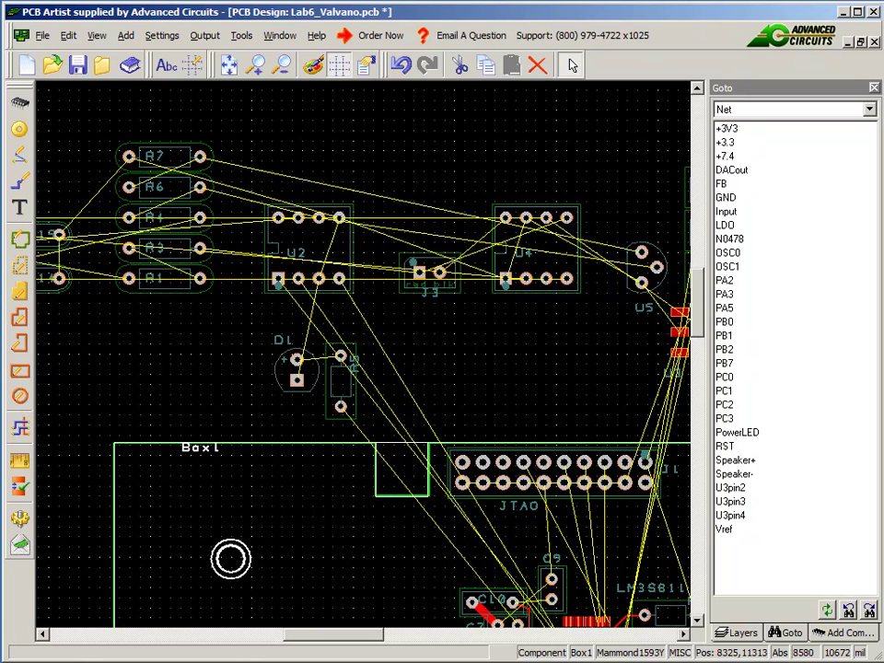
Save the Lab 6 PCB design with the added components placed above the Box1 outline
left_click(43, 634)
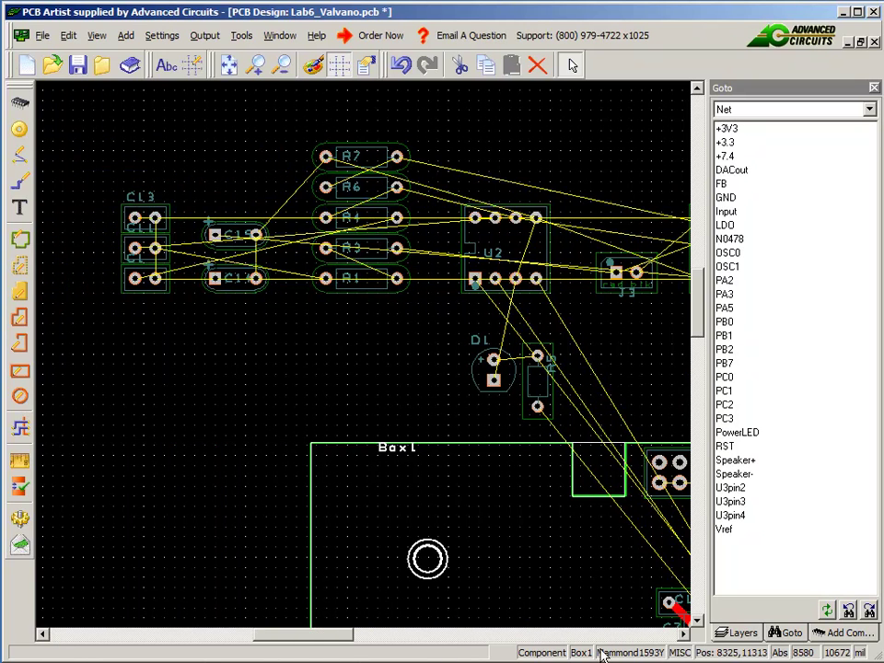
scroll(532, 368, "right", 2)
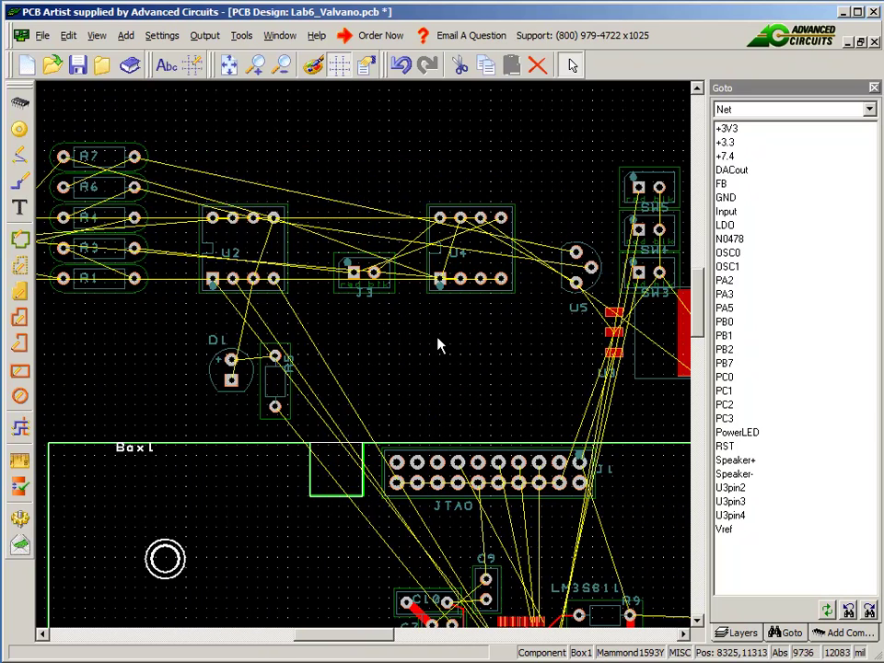
left_click(43, 35)
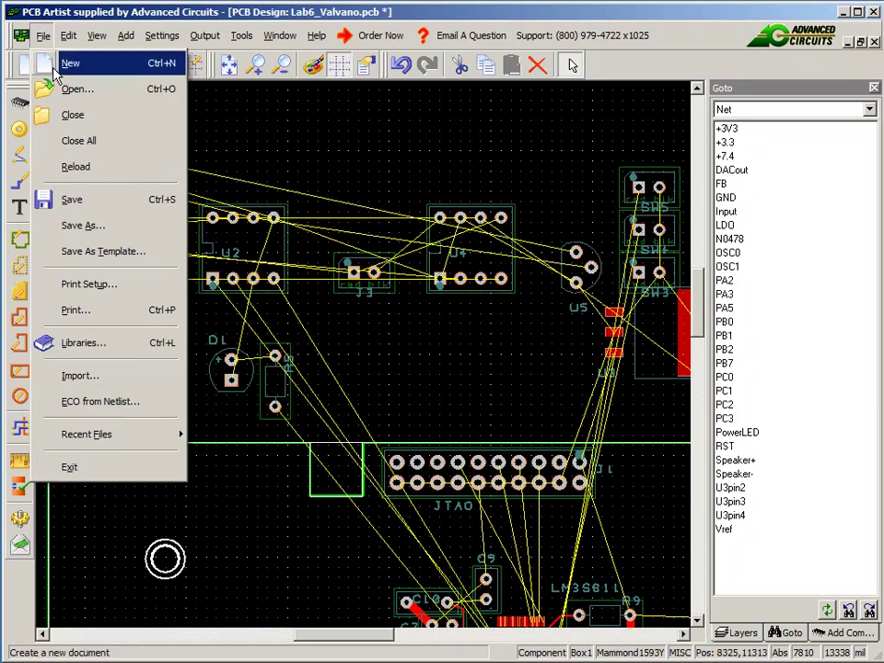
left_click(74, 198)
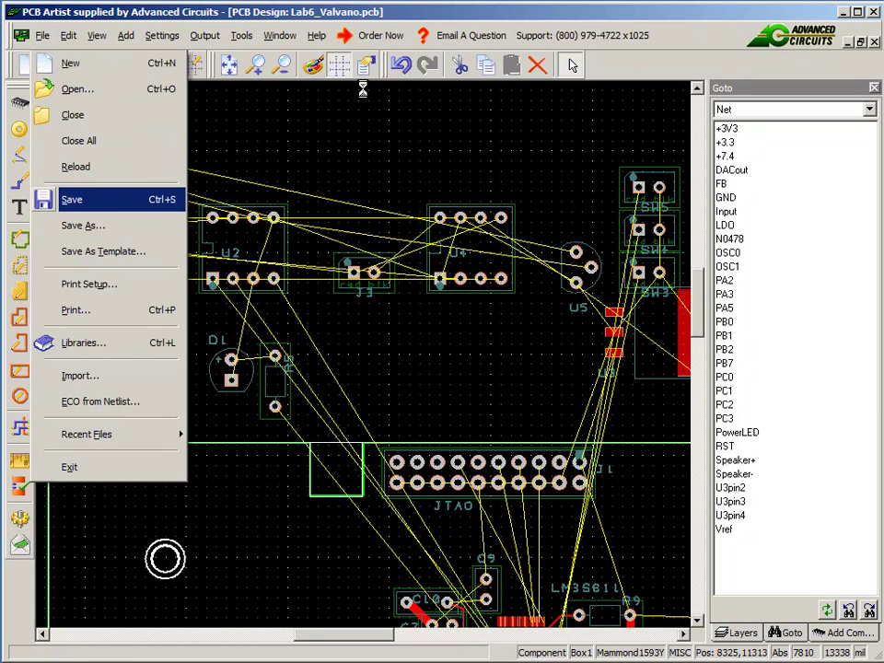
In the Lab 6 schematic, replace the name placeholder in the Power Clock JTAG sheet's title block with the author's full name
left_click(280, 35)
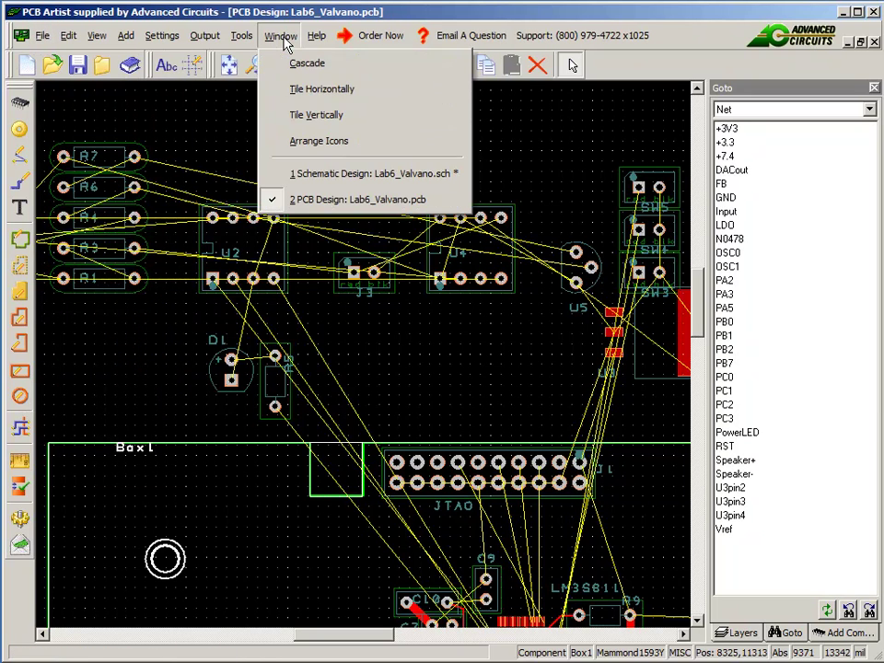
left_click(335, 175)
scroll(429, 344, "down", 3)
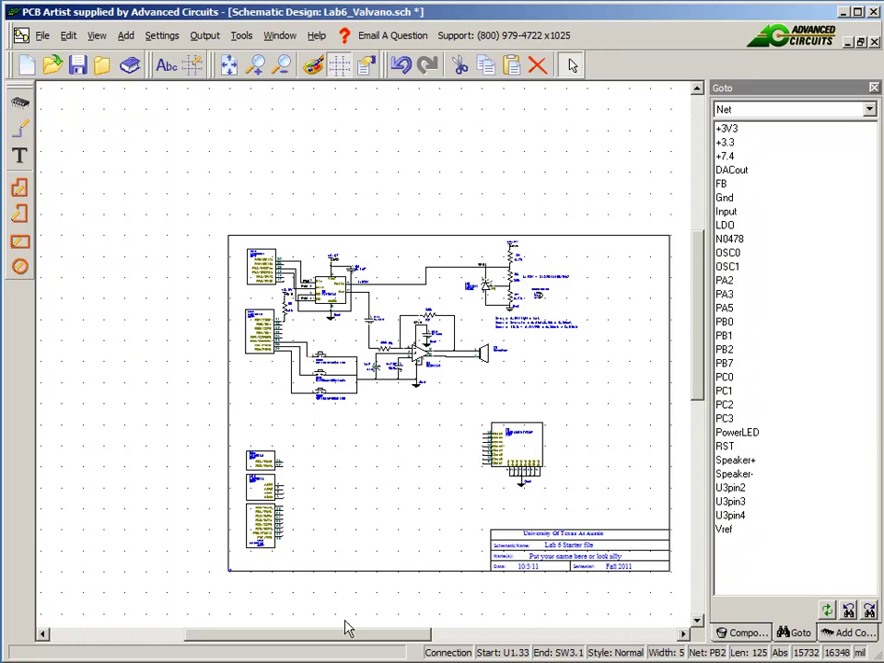
scroll(445, 639, "up", 3)
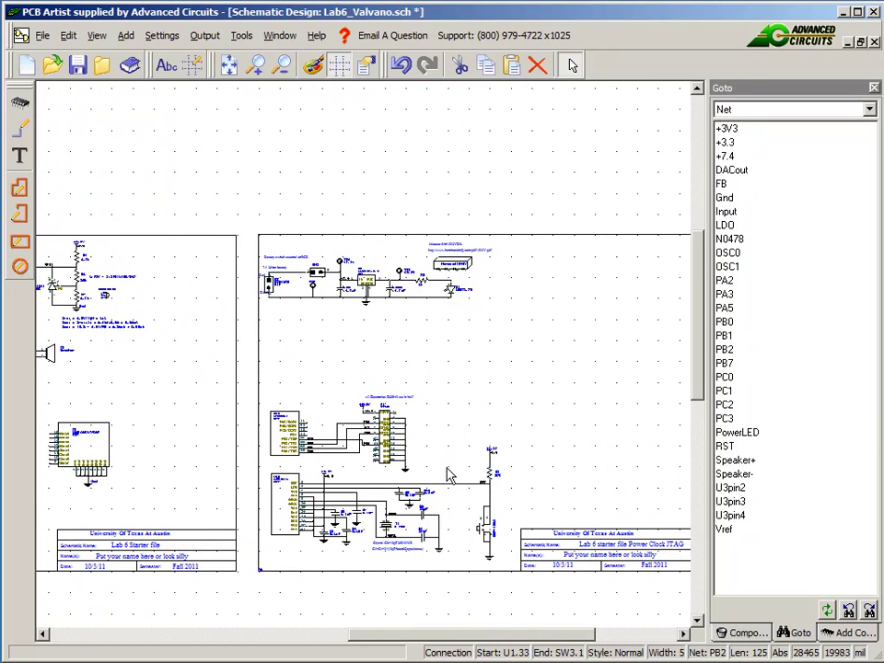
scroll(366, 362, "up", 1)
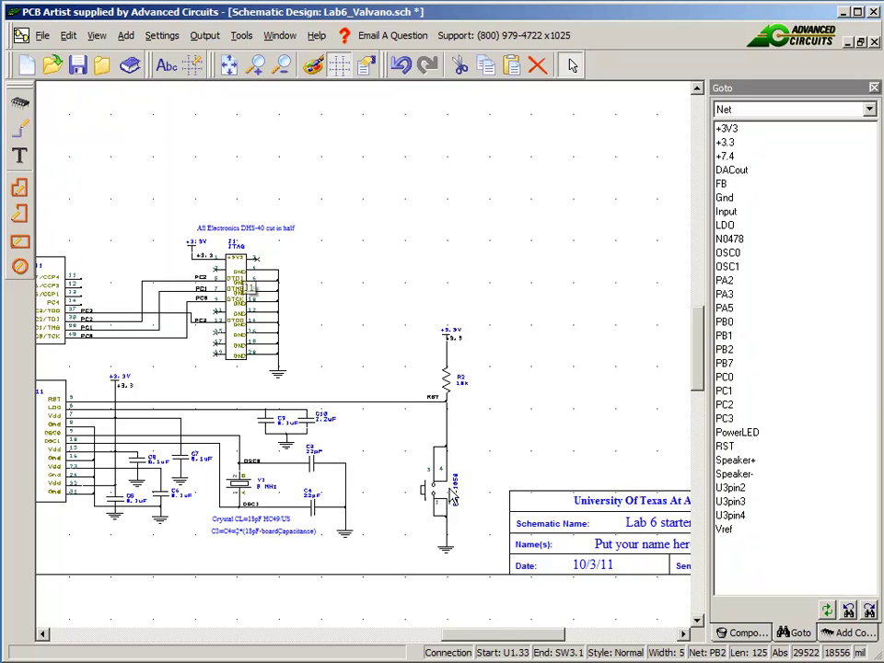
scroll(605, 537, "up", 2)
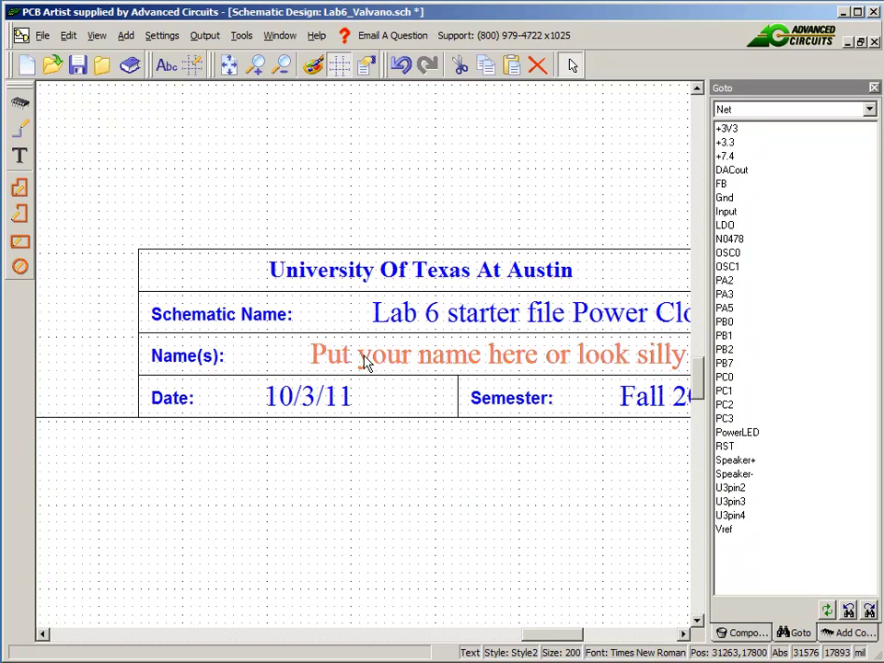
double_click(405, 337)
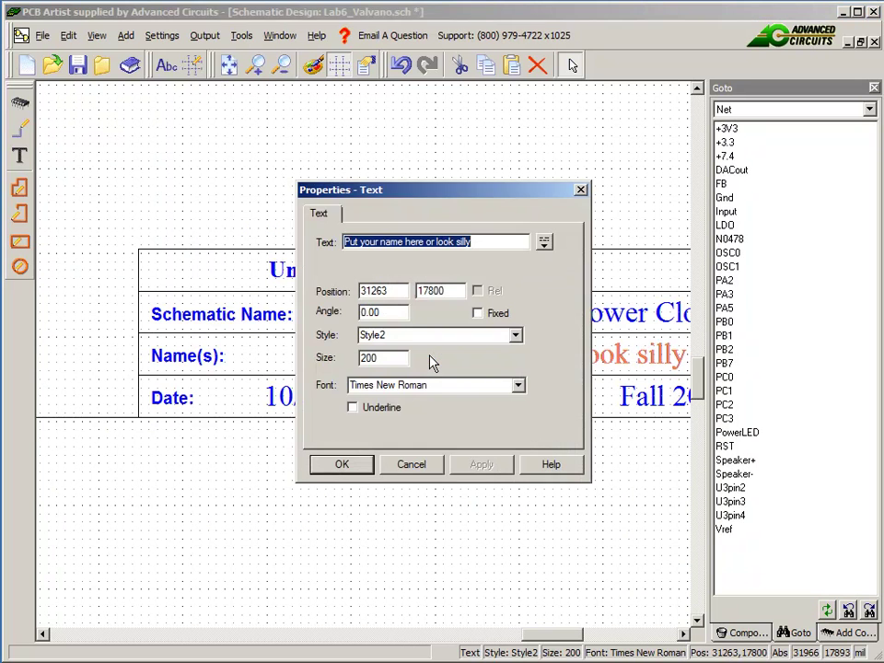
type("Jon Valvano")
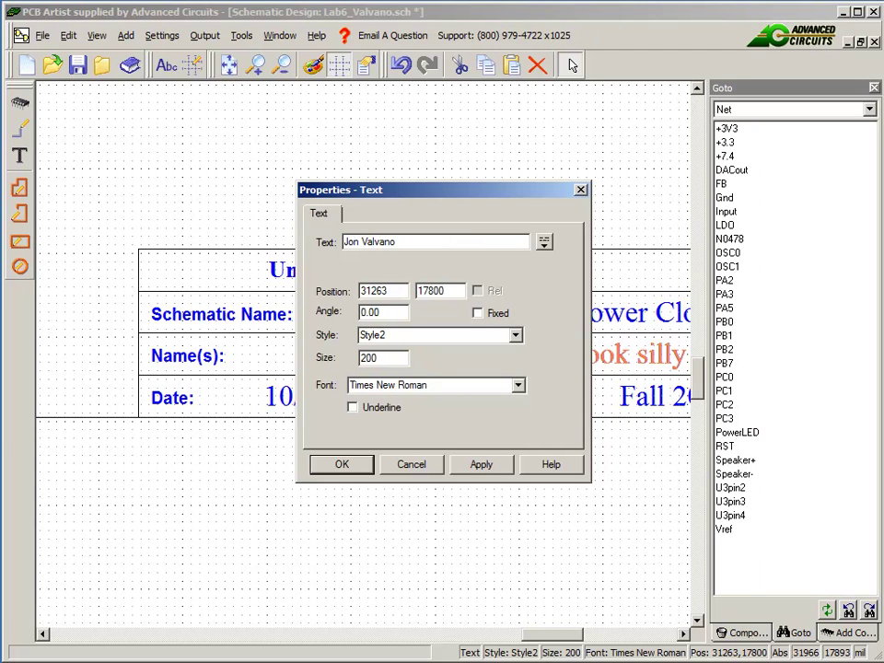
left_click(354, 465)
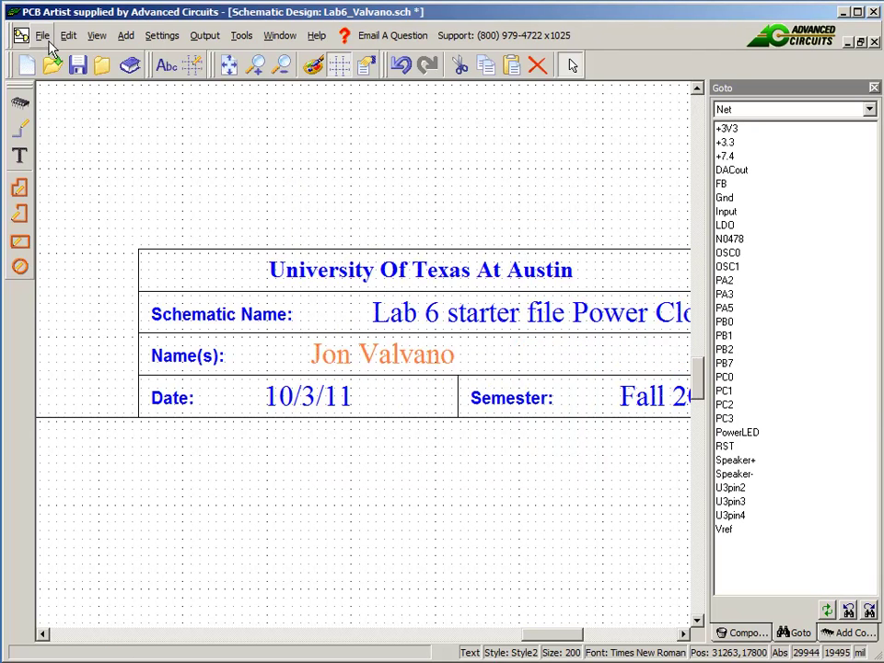